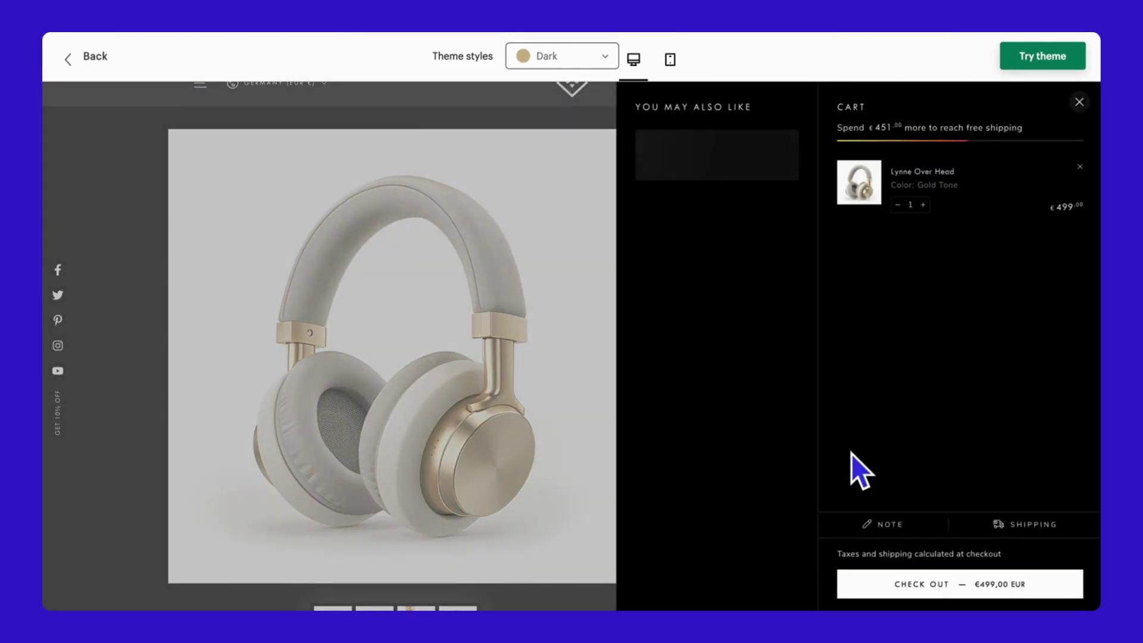
Open and close the shipping rate estimator in the cart drawer, and open the cart's order note
click(1006, 525)
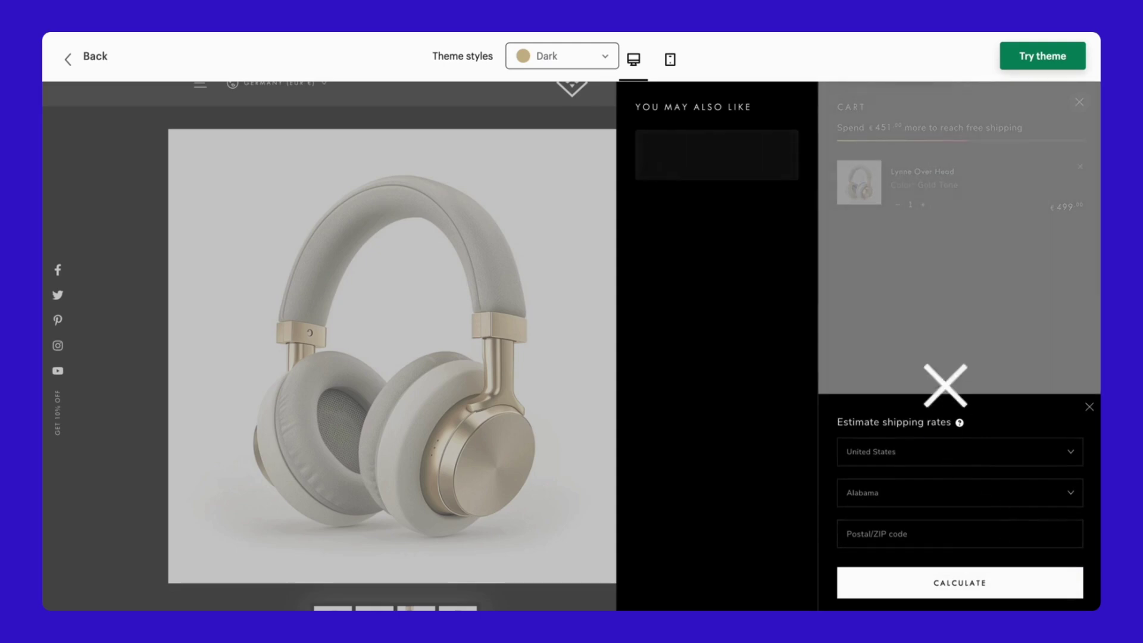
click(1090, 405)
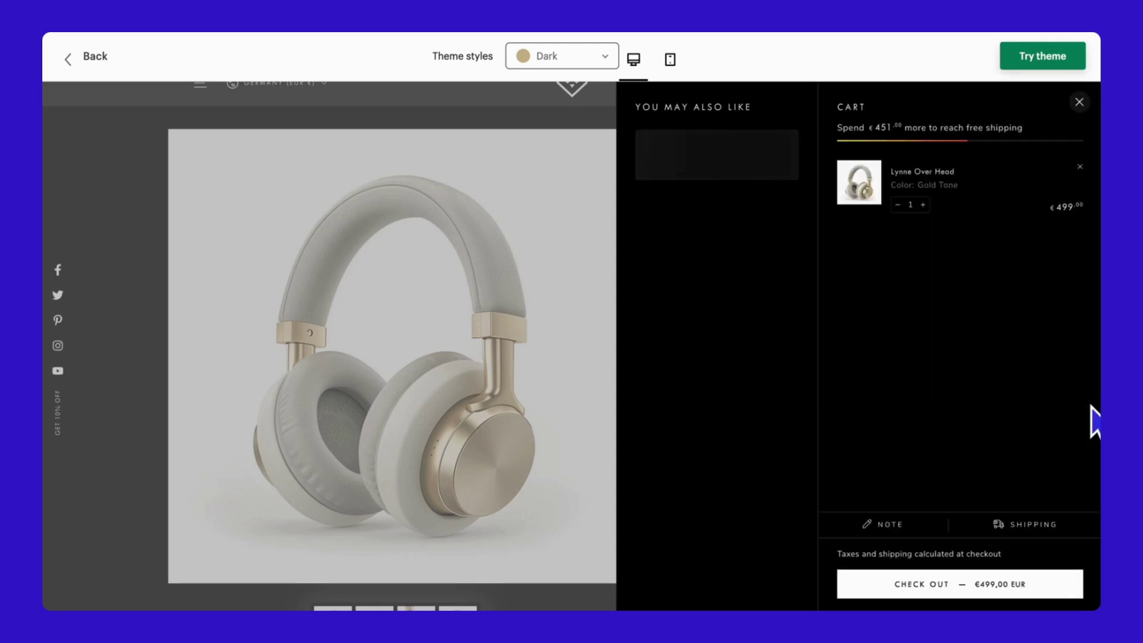
click(898, 524)
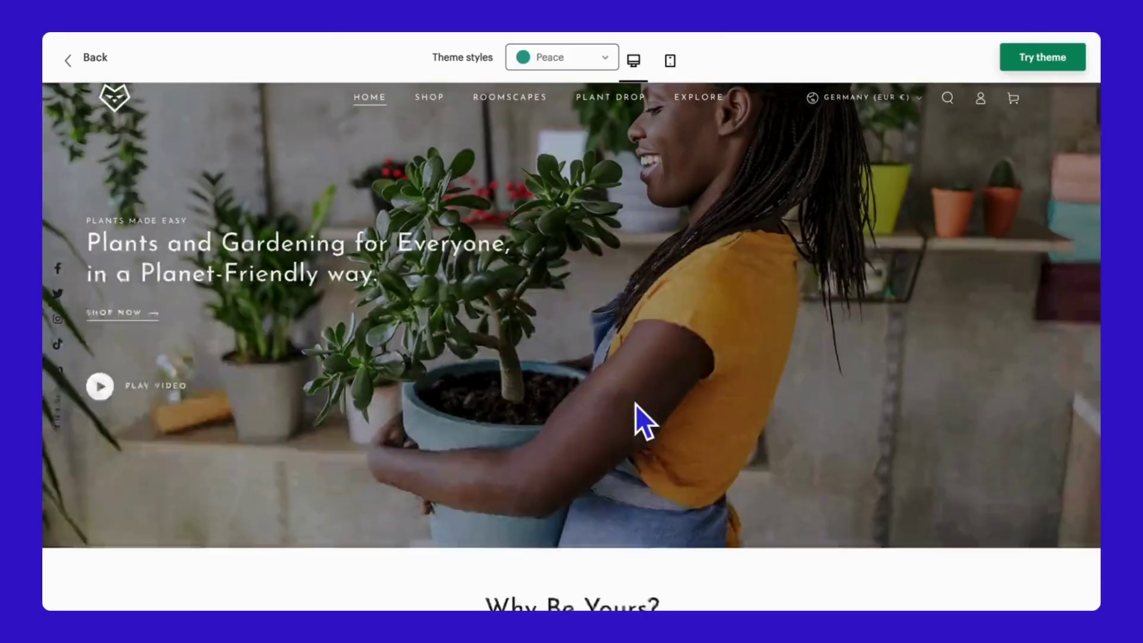
Dismiss the newsletter popup and examine the Peace style home page down to the Lookbook section
scroll(635, 405, down, 7)
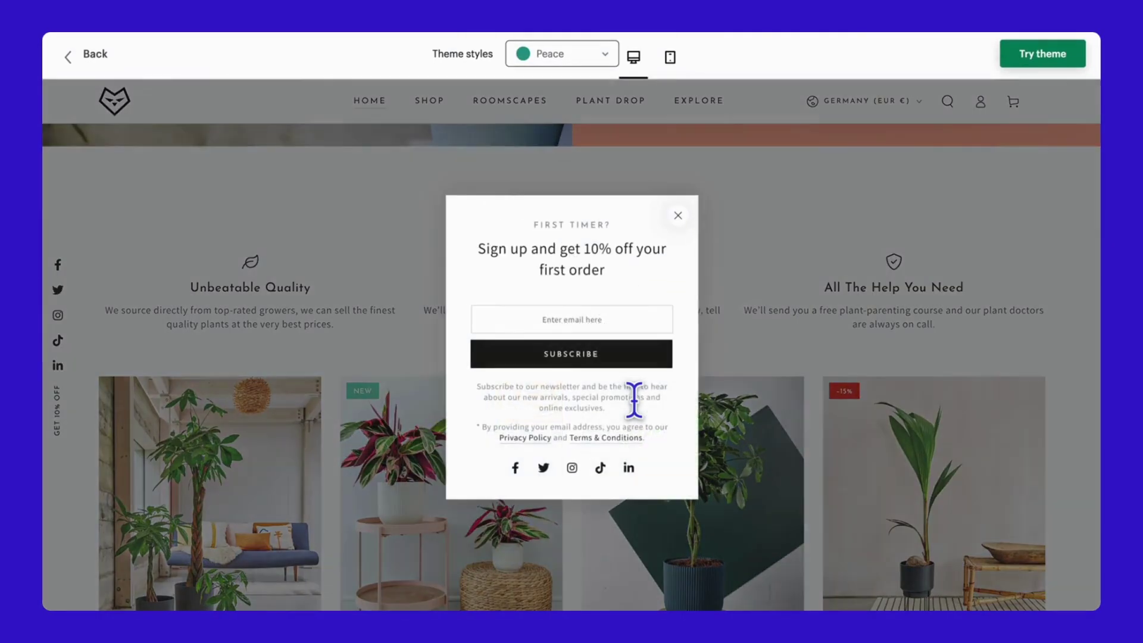
click(791, 219)
scroll(692, 470, down, 5)
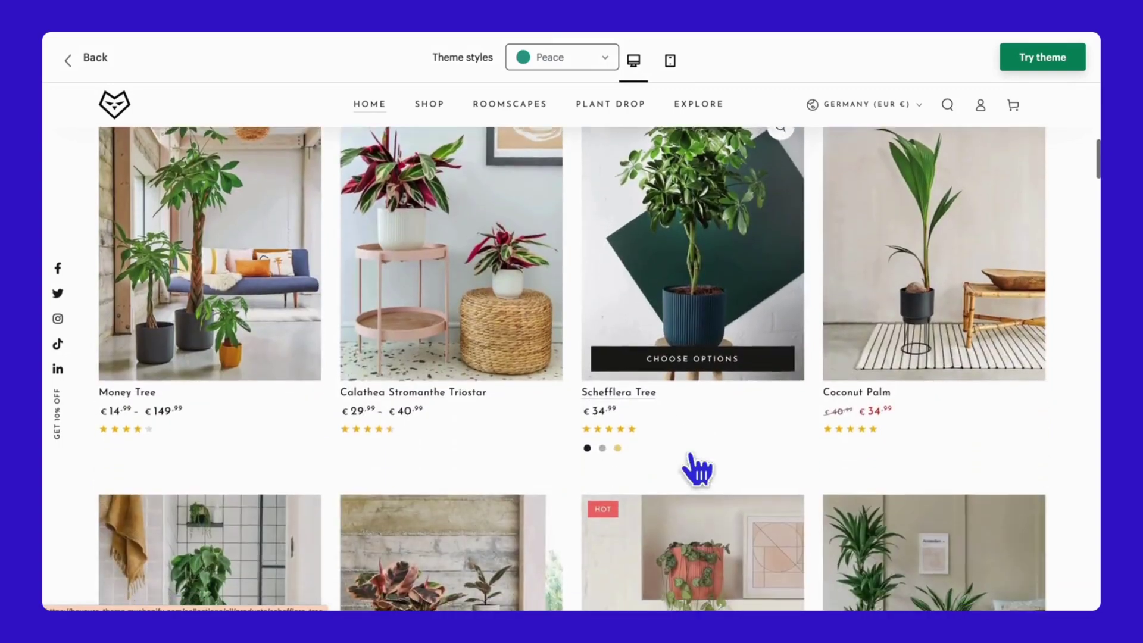
scroll(697, 470, down, 10)
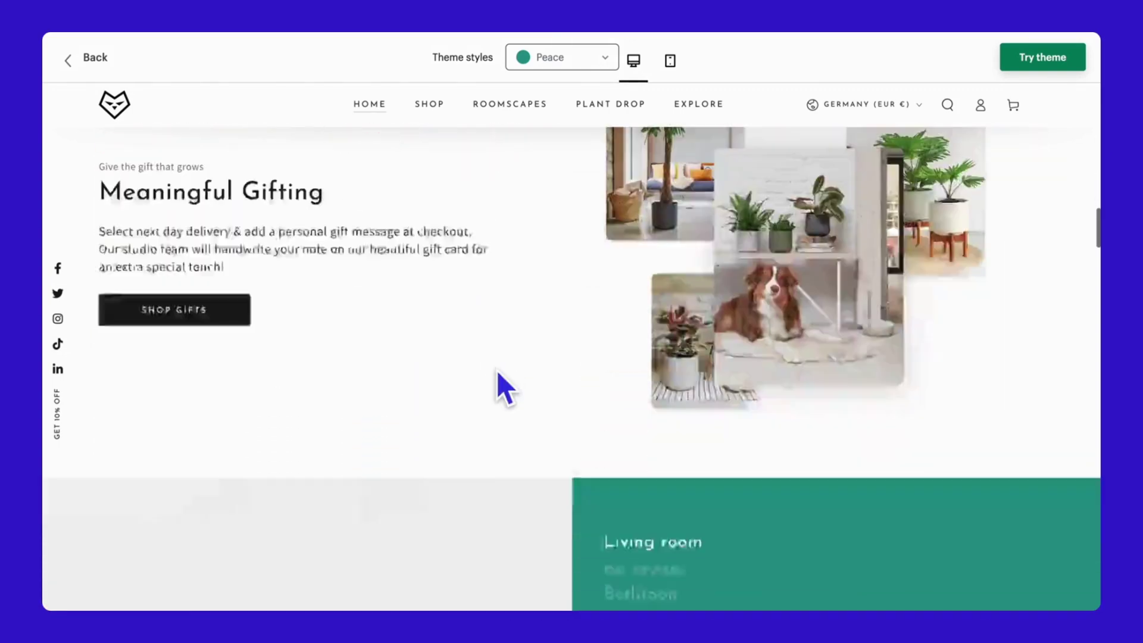
scroll(498, 372, down, 10)
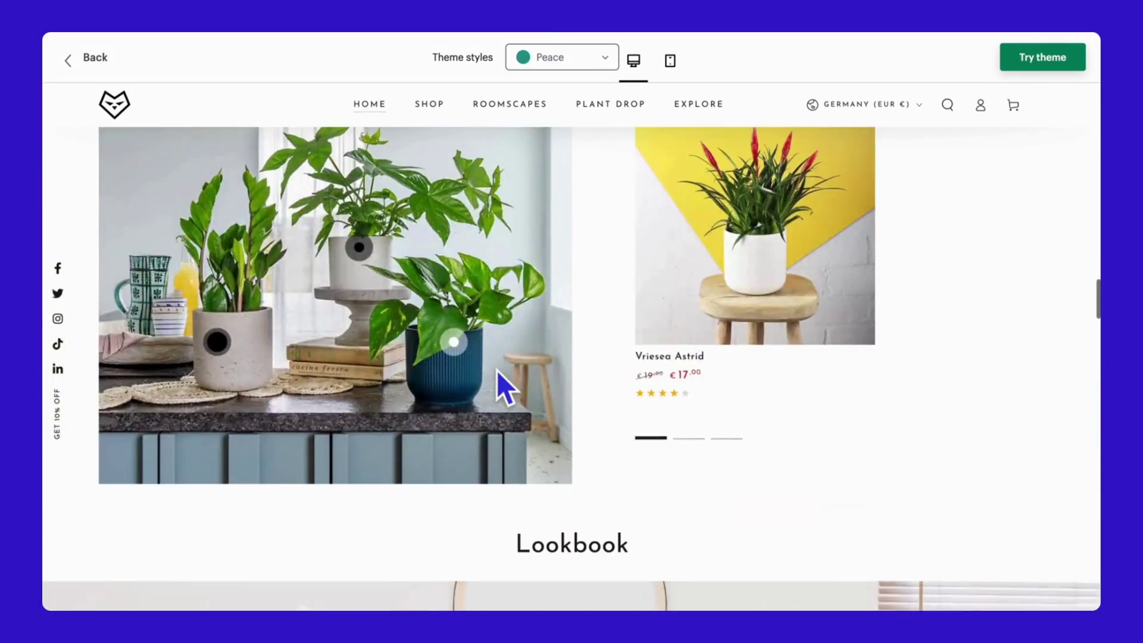
Open the shop's full product collection and look through the plant listings
click(435, 104)
click(803, 162)
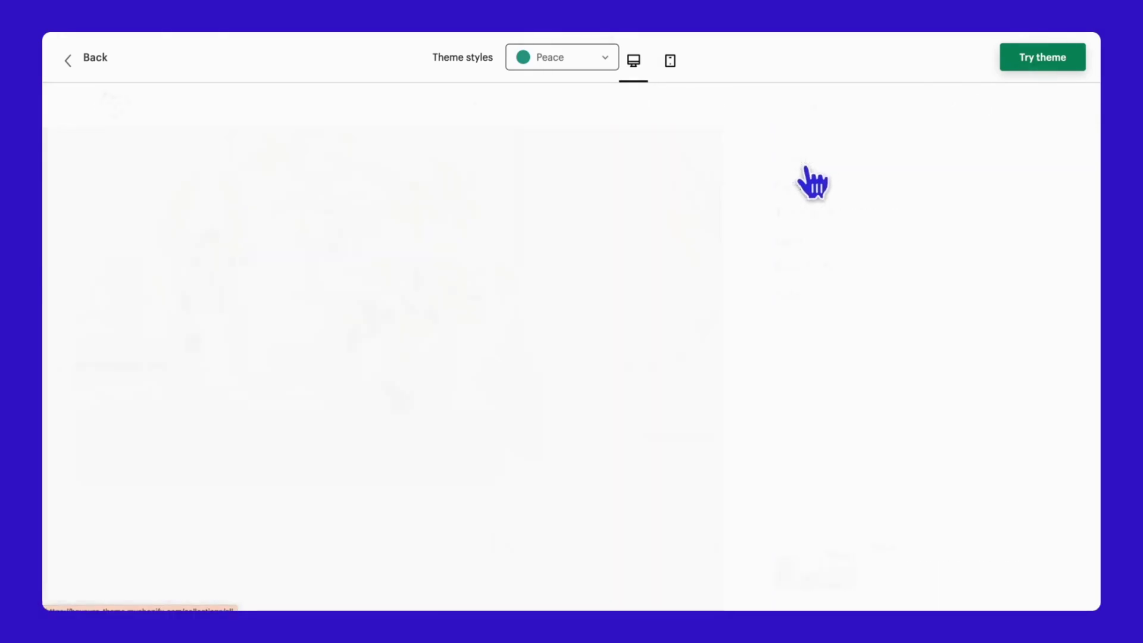
scroll(659, 388, down, 7)
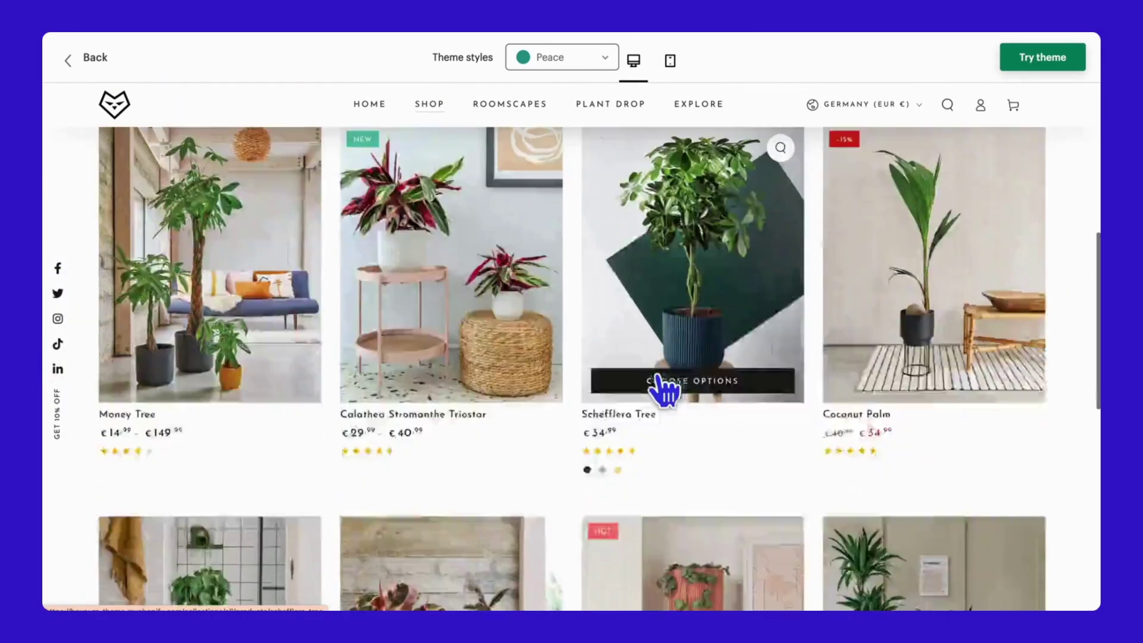
scroll(659, 387, down, 5)
scroll(477, 328, up, 7)
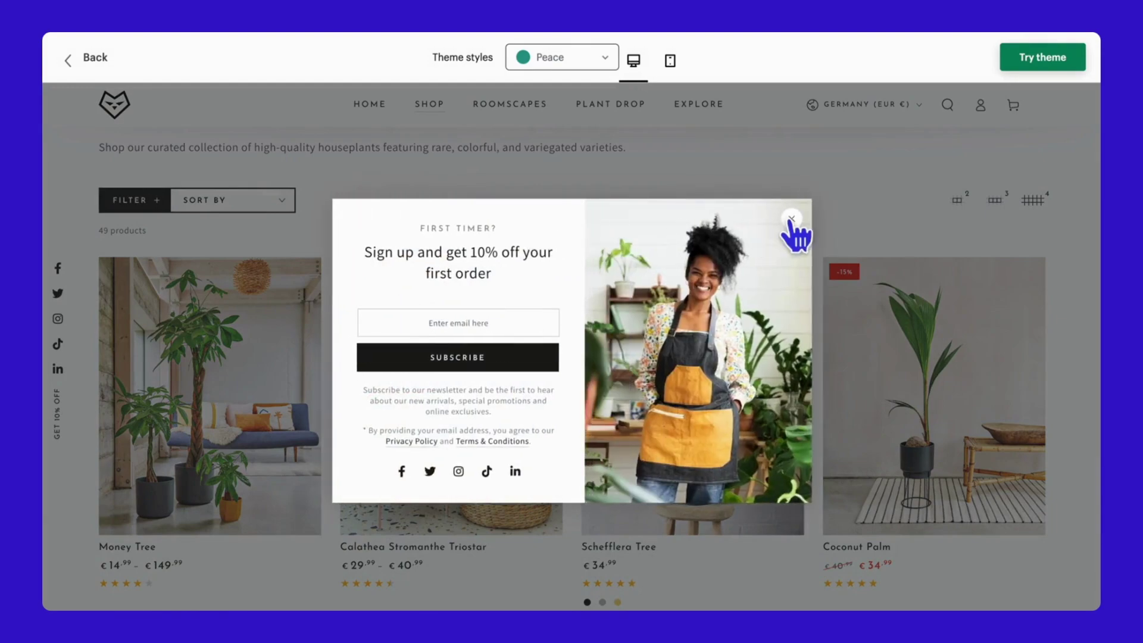
Dismiss the newsletter popup and sort the product collection alphabetically, A-Z
click(792, 219)
click(209, 200)
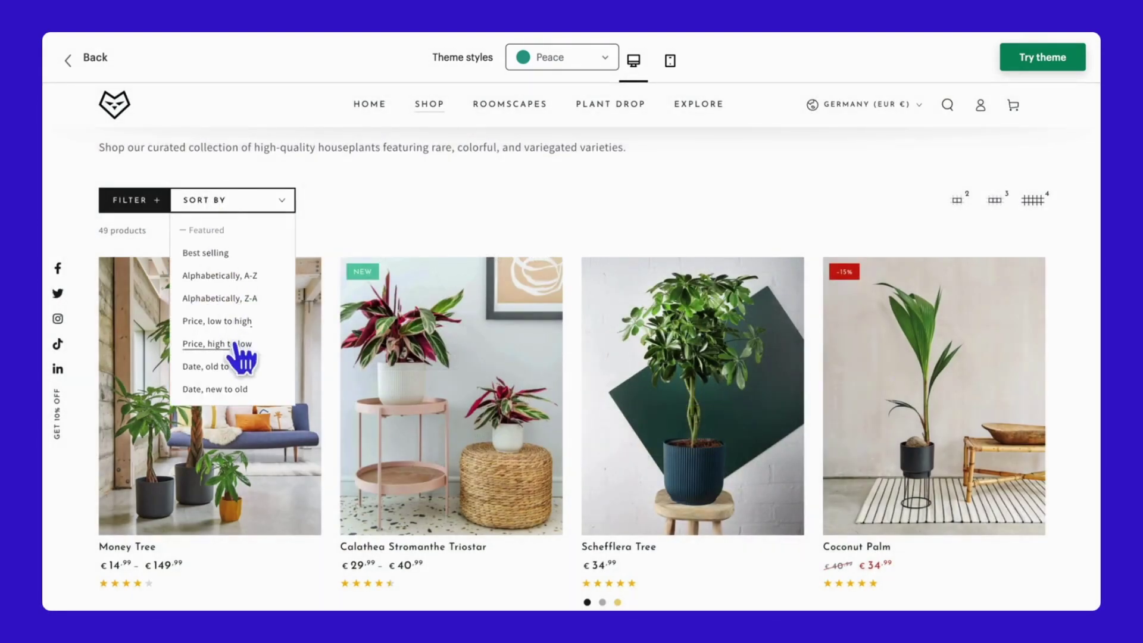
click(228, 275)
scroll(336, 490, down, 1)
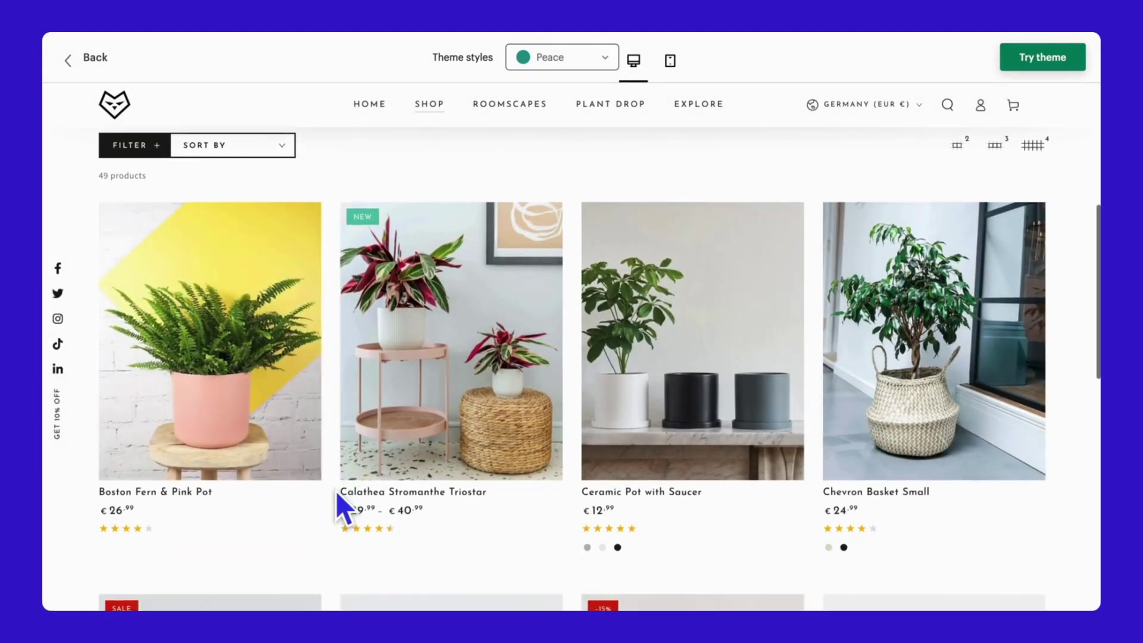
Open the Clusia Rosea Princess product page and expand its Plant Care Tips, Delivery Information and Customer Service sections
scroll(484, 492, down, 5)
click(483, 437)
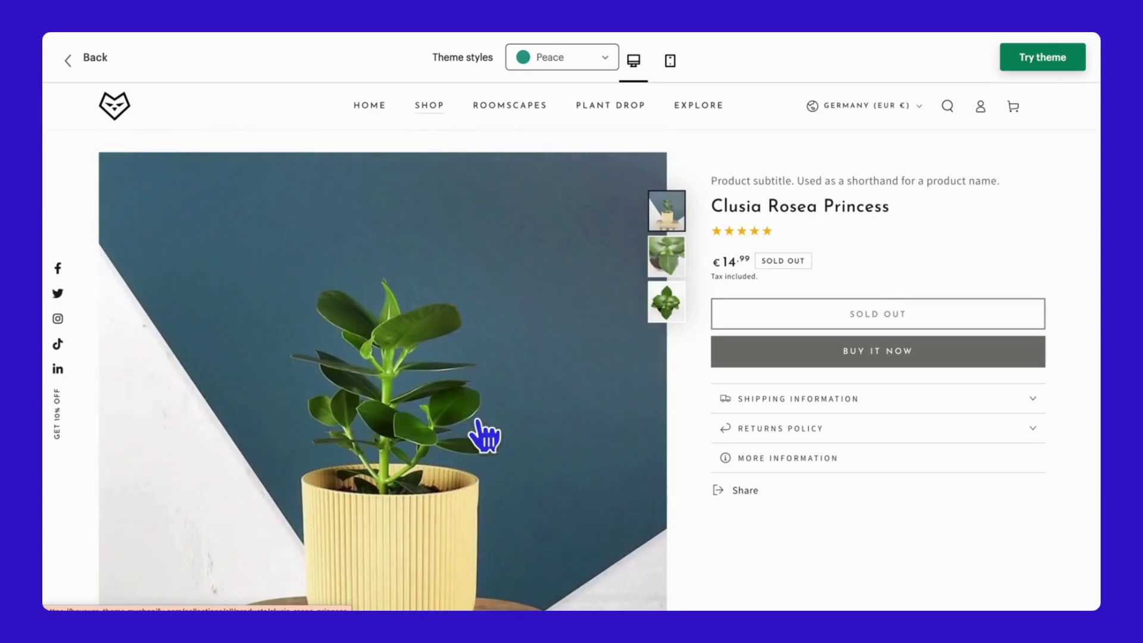
scroll(498, 393, down, 15)
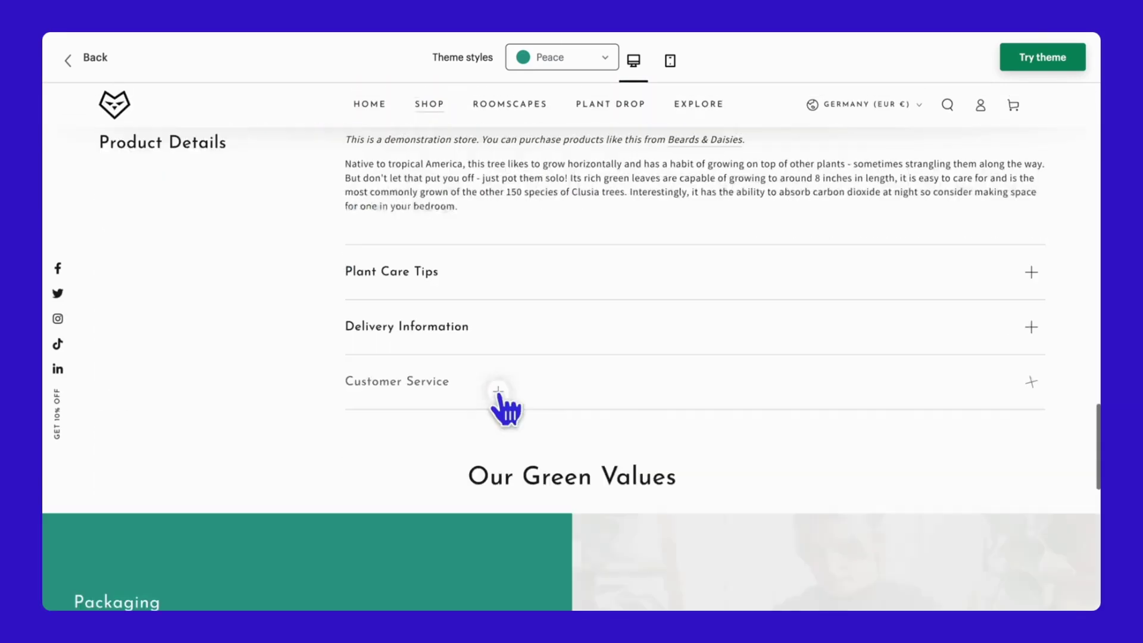
click(544, 275)
click(542, 282)
click(545, 340)
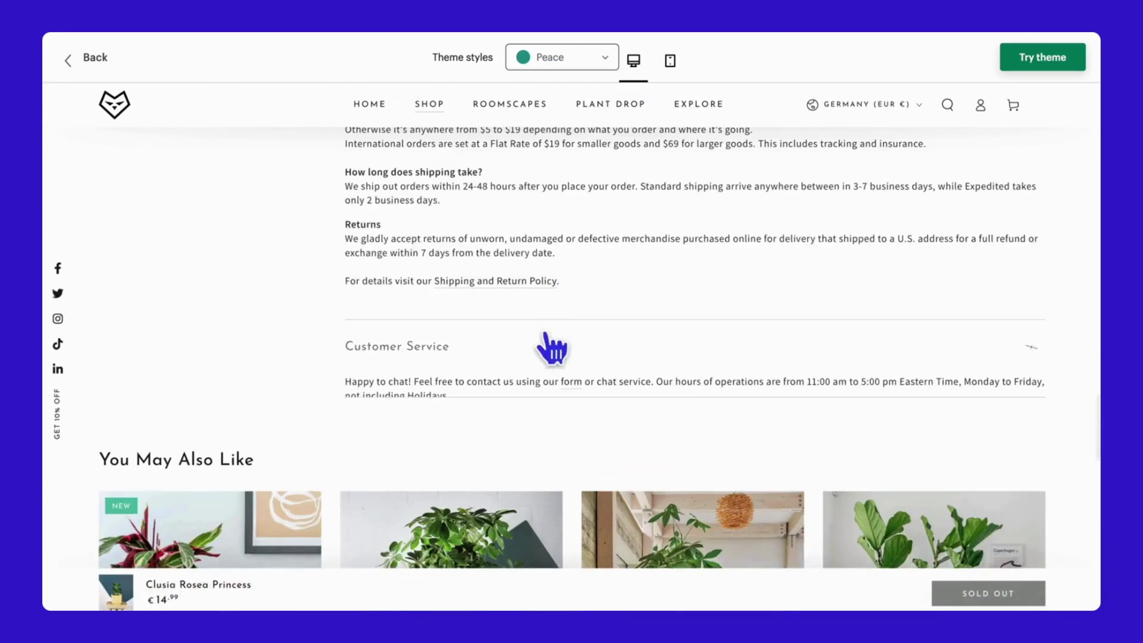
Open the Money Tree from the related products and add it to the cart in size L
scroll(552, 349, down, 5)
click(615, 430)
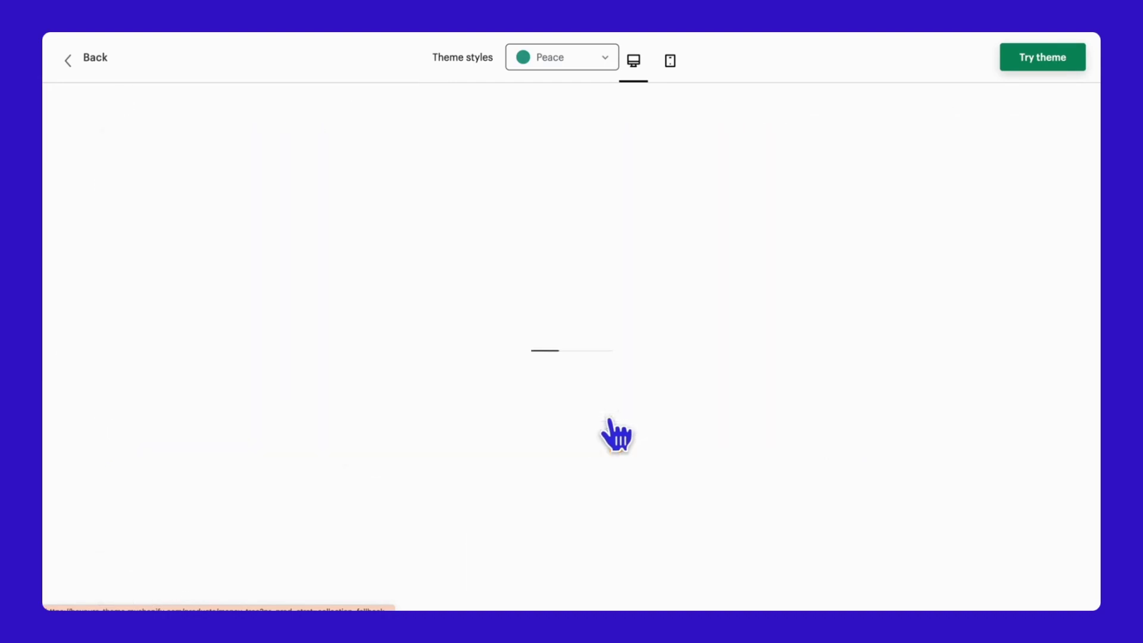
click(756, 328)
click(791, 326)
scroll(799, 328, down, 2)
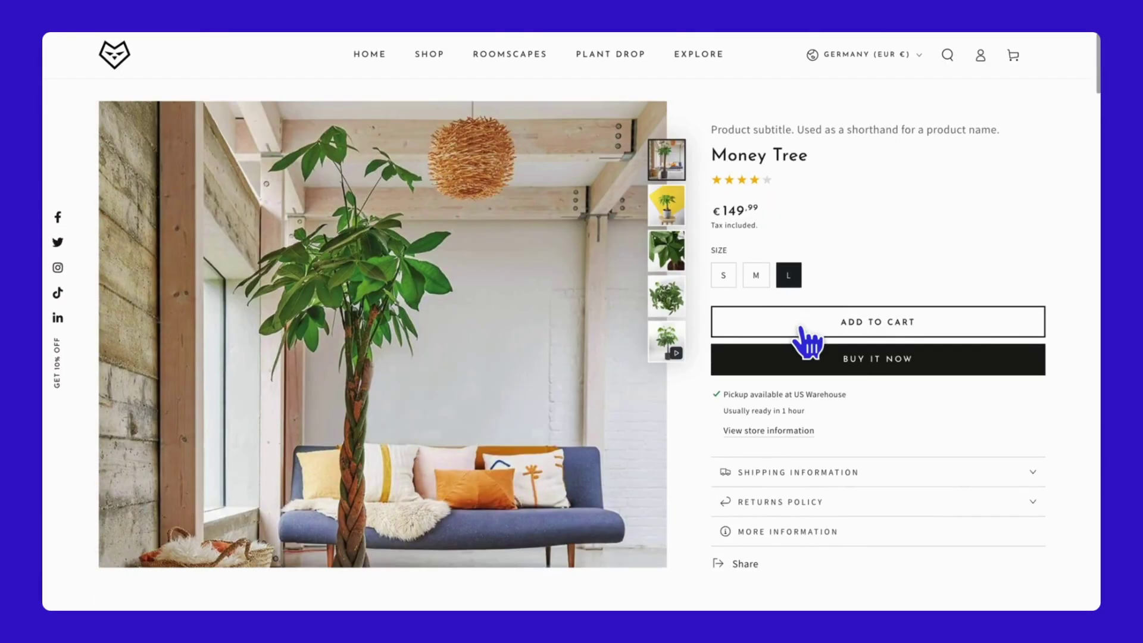
click(801, 327)
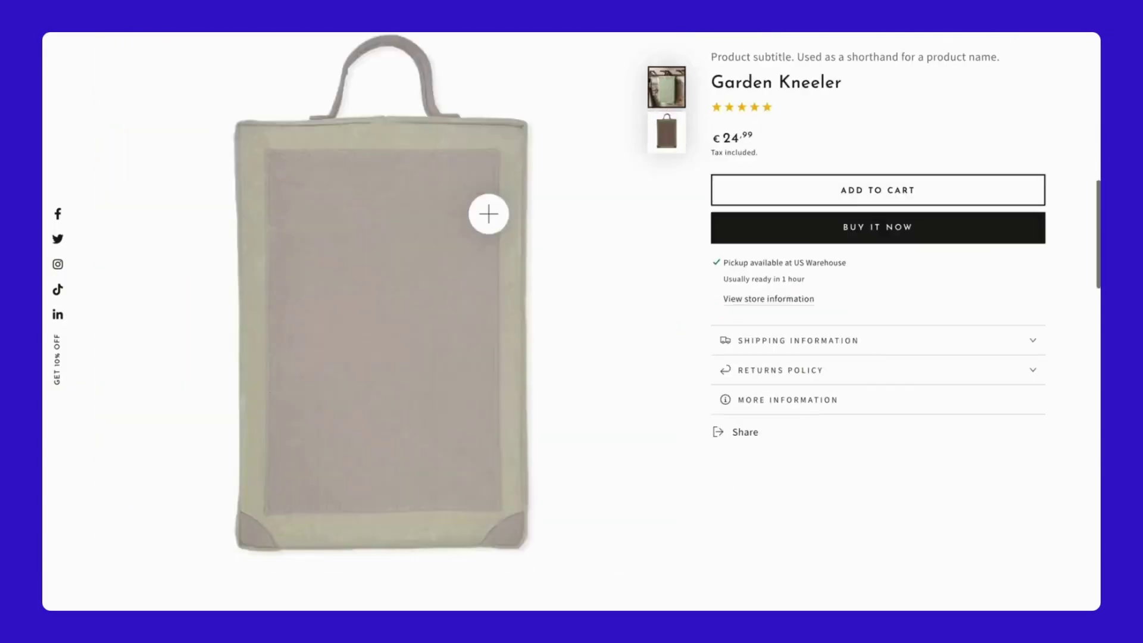
Examine the Garden Kneeler product page and try its sticky add-to-cart bar
scroll(493, 230, down, 15)
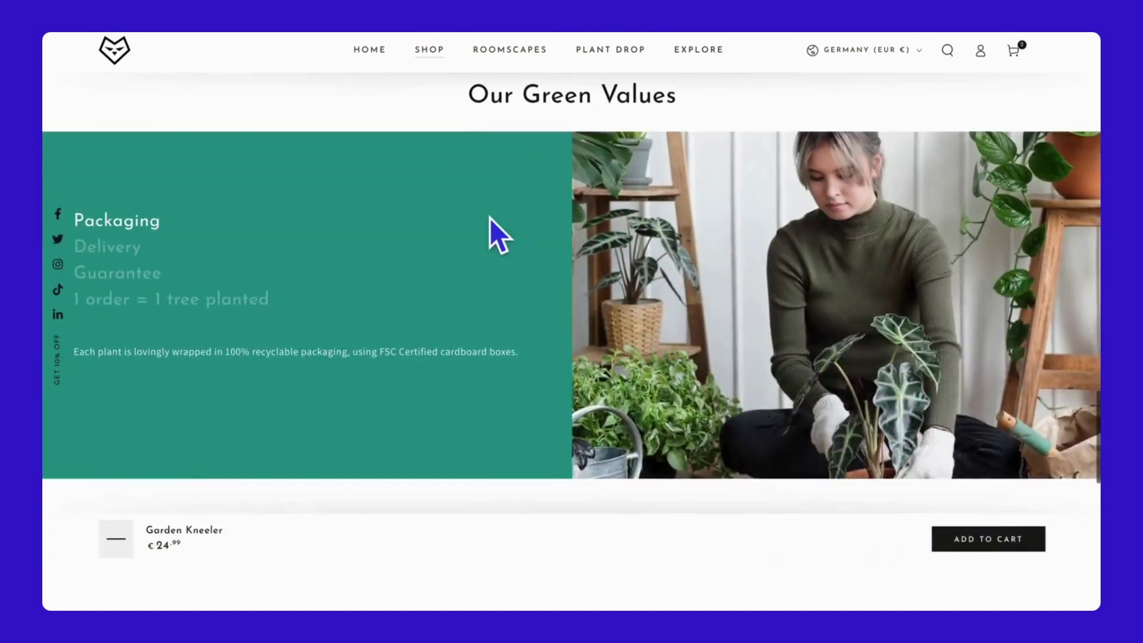
scroll(963, 567, down, 2)
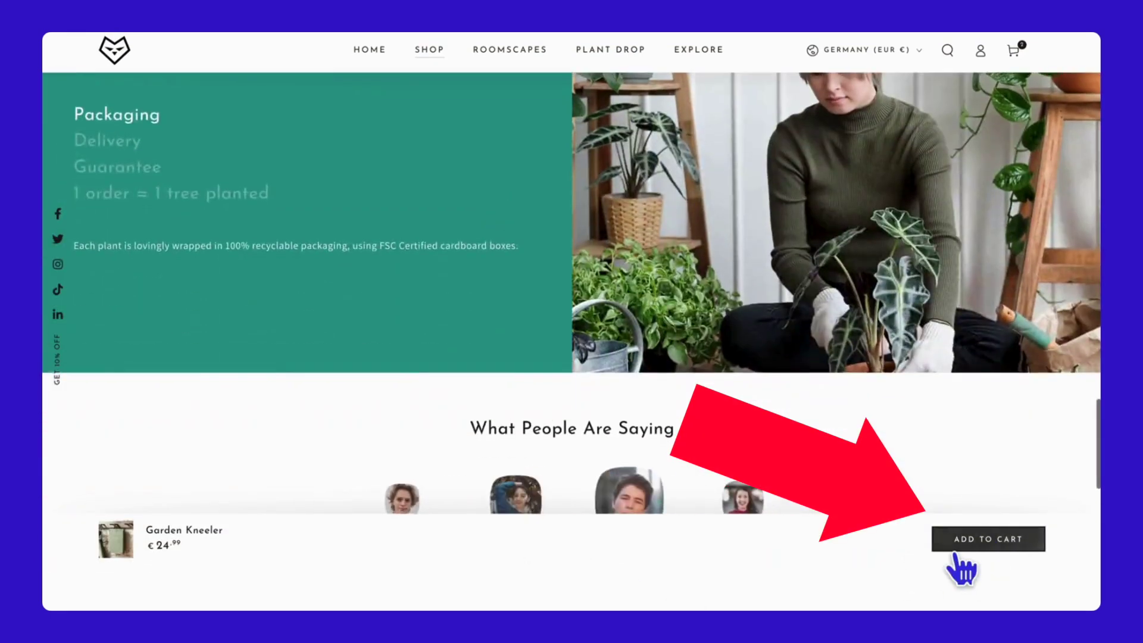
scroll(962, 567, up, 2)
click(976, 539)
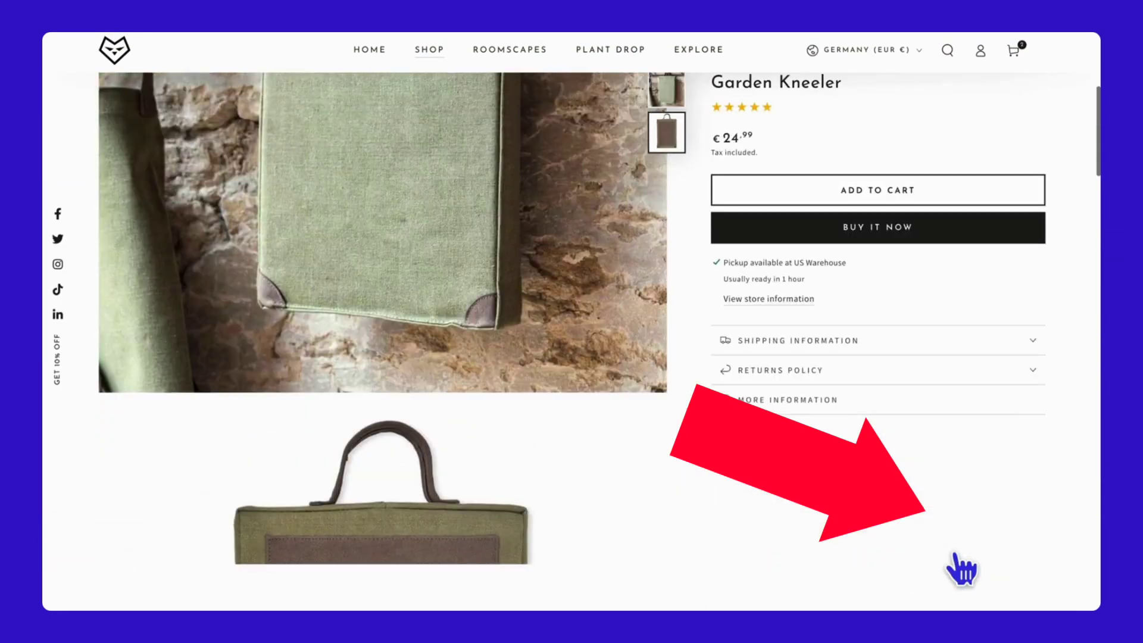
scroll(955, 555, down, 15)
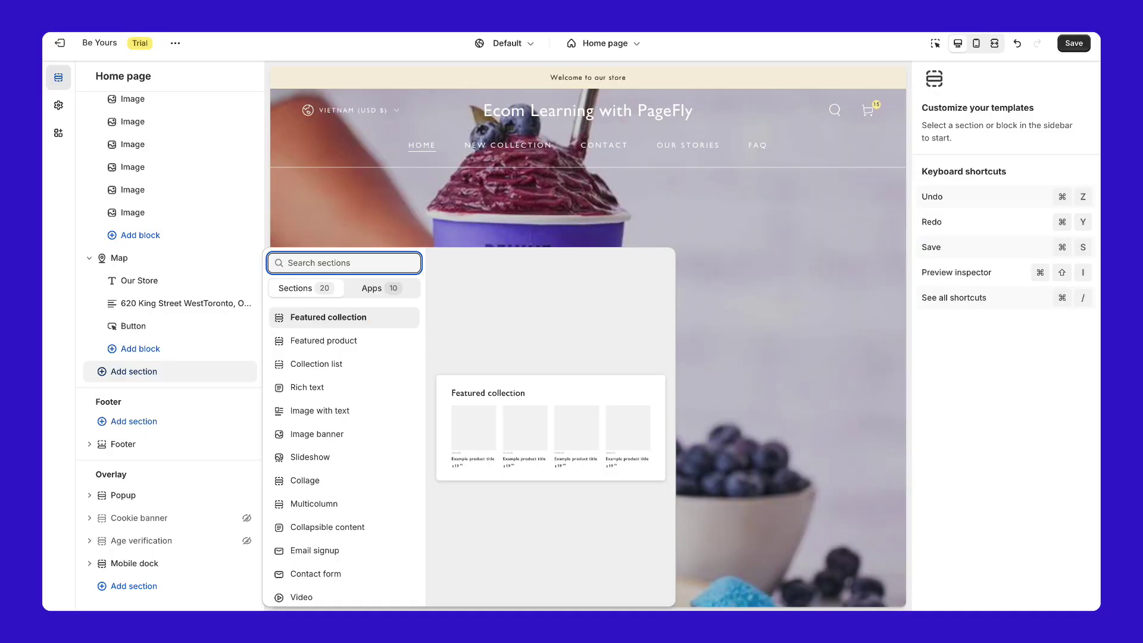
In the Shopify theme editor, examine the full list of sections that can be added to the home page, loading the additional ones
scroll(331, 425, down, 2)
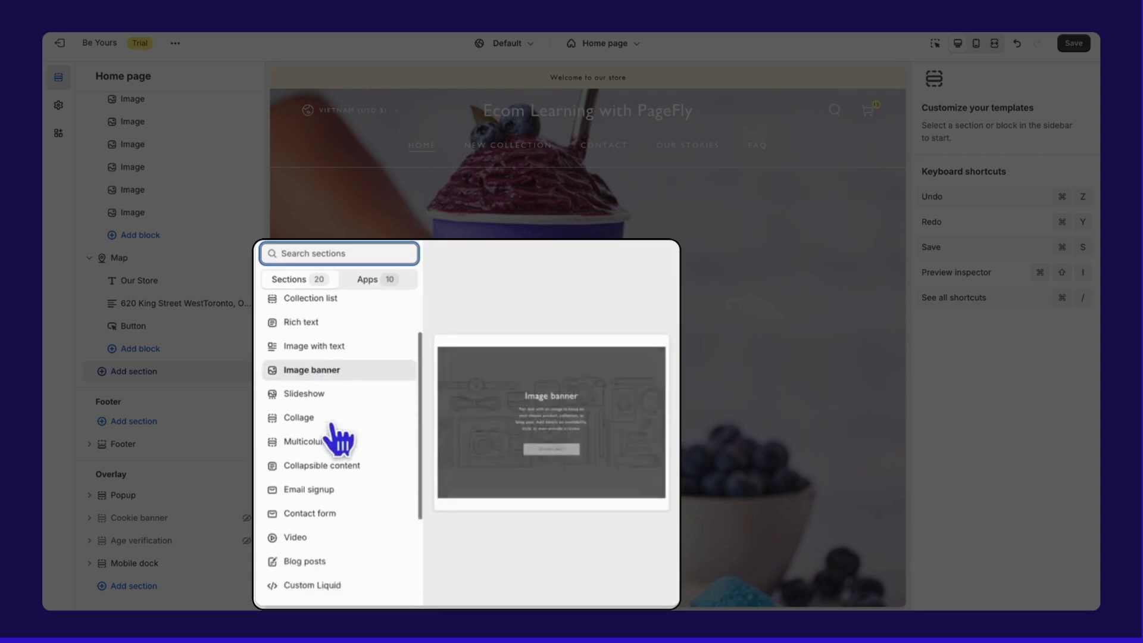
scroll(337, 437, down, 3)
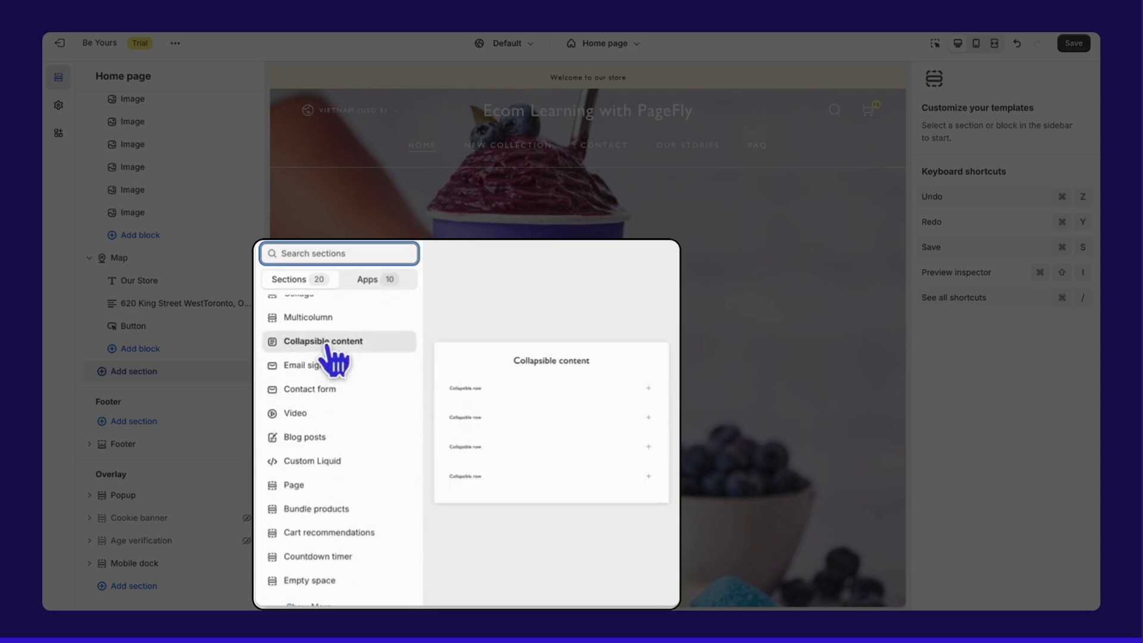
scroll(331, 393, down, 1)
click(319, 592)
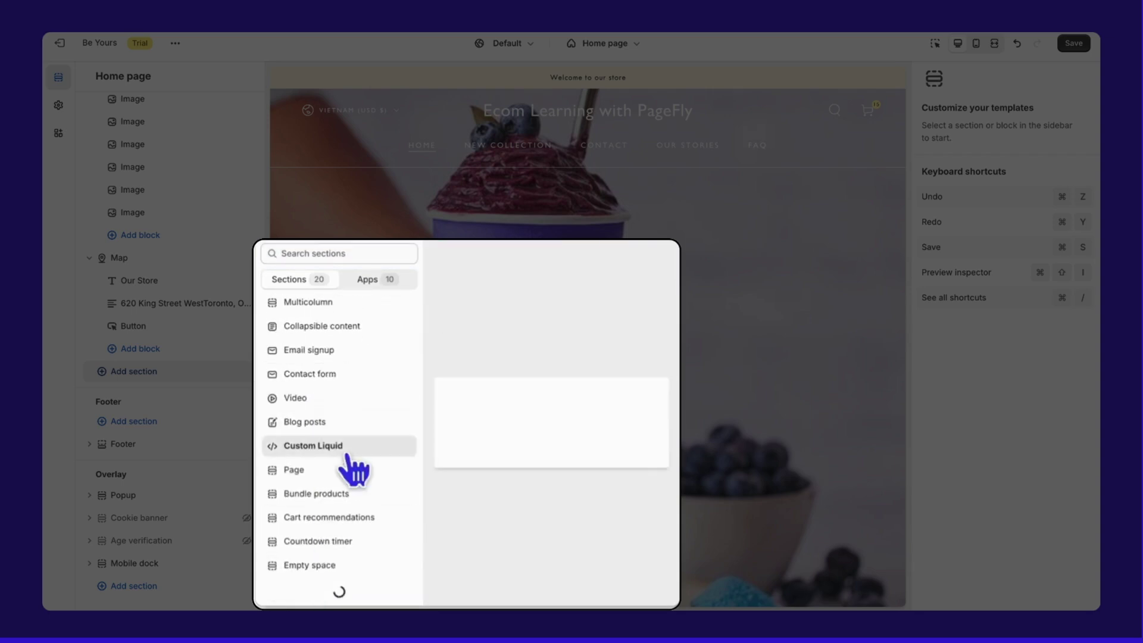
scroll(356, 467, down, 3)
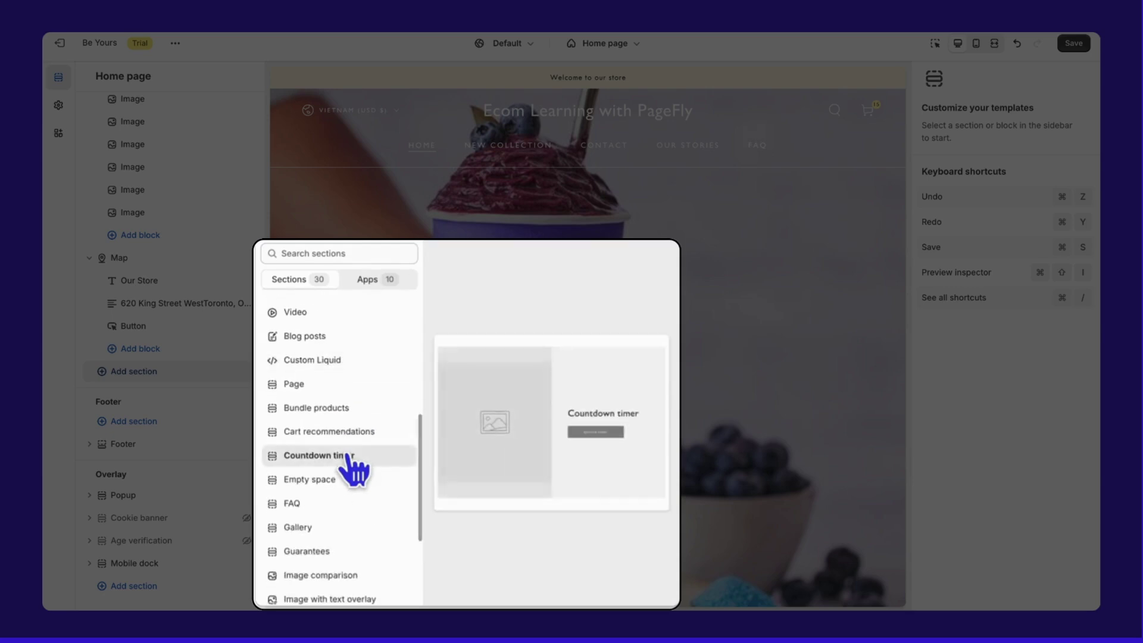
scroll(334, 536, down, 2)
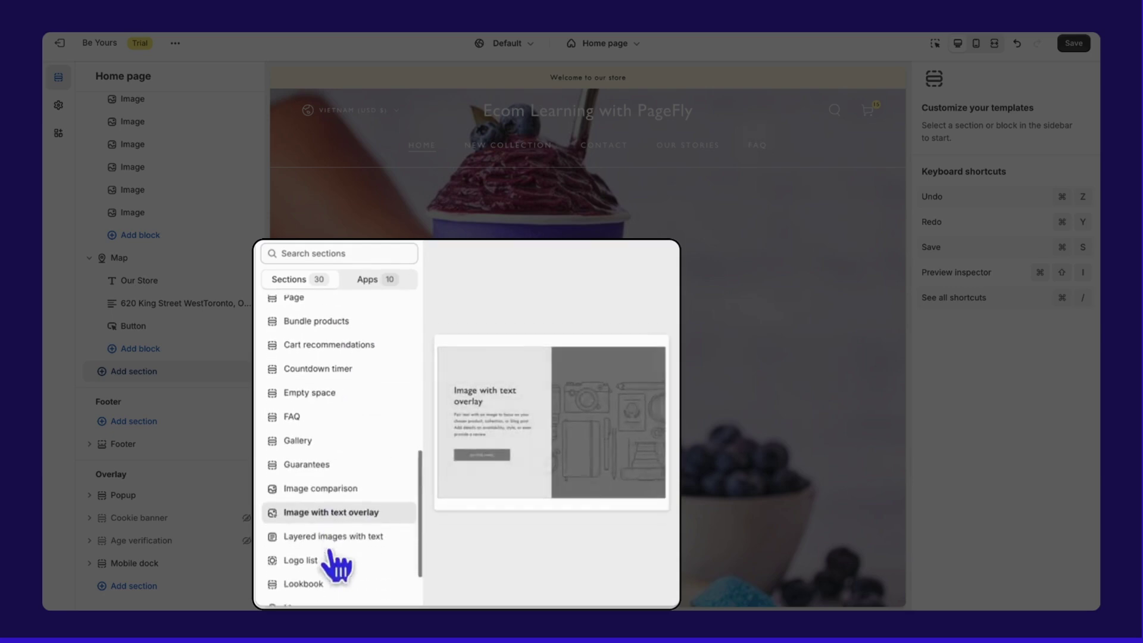
scroll(331, 541, down, 1)
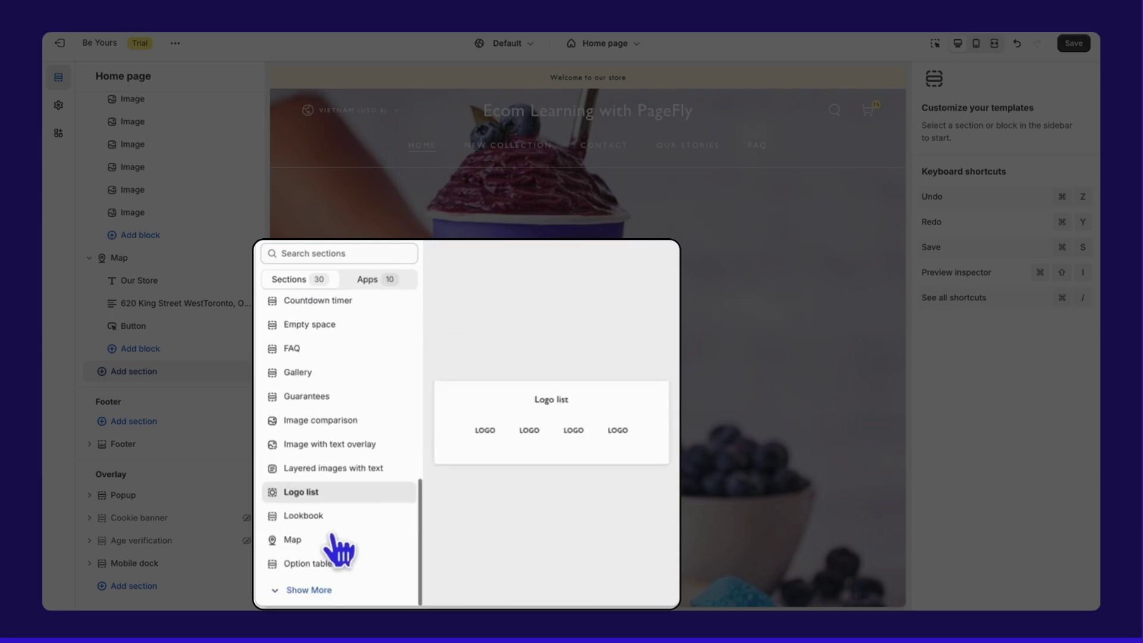
click(322, 590)
scroll(365, 499, down, 3)
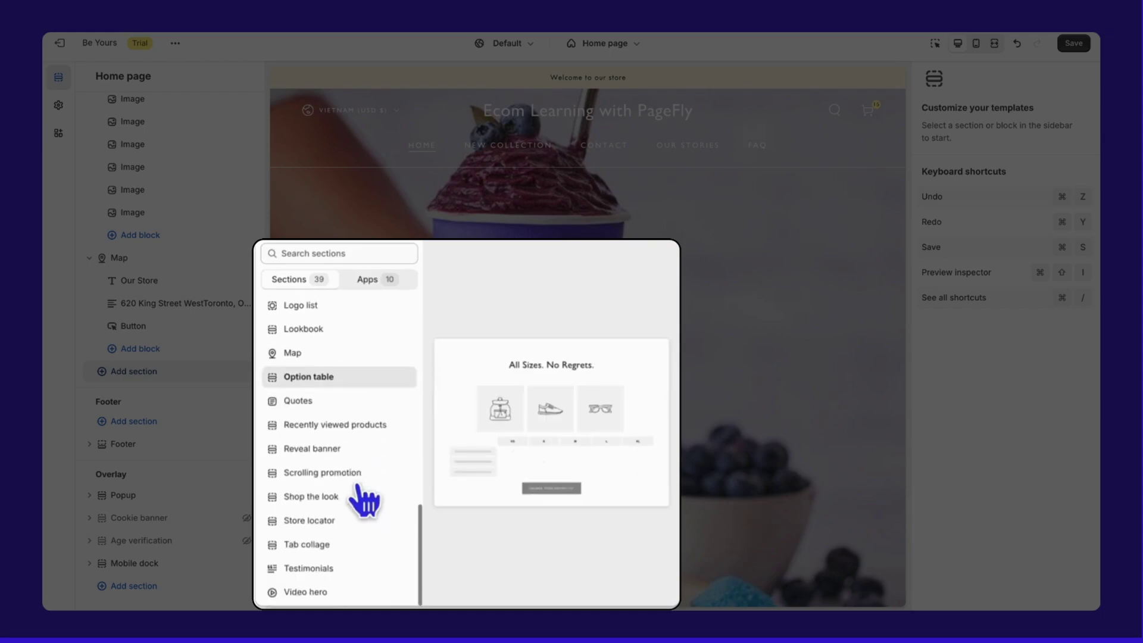
scroll(337, 476, up, 2)
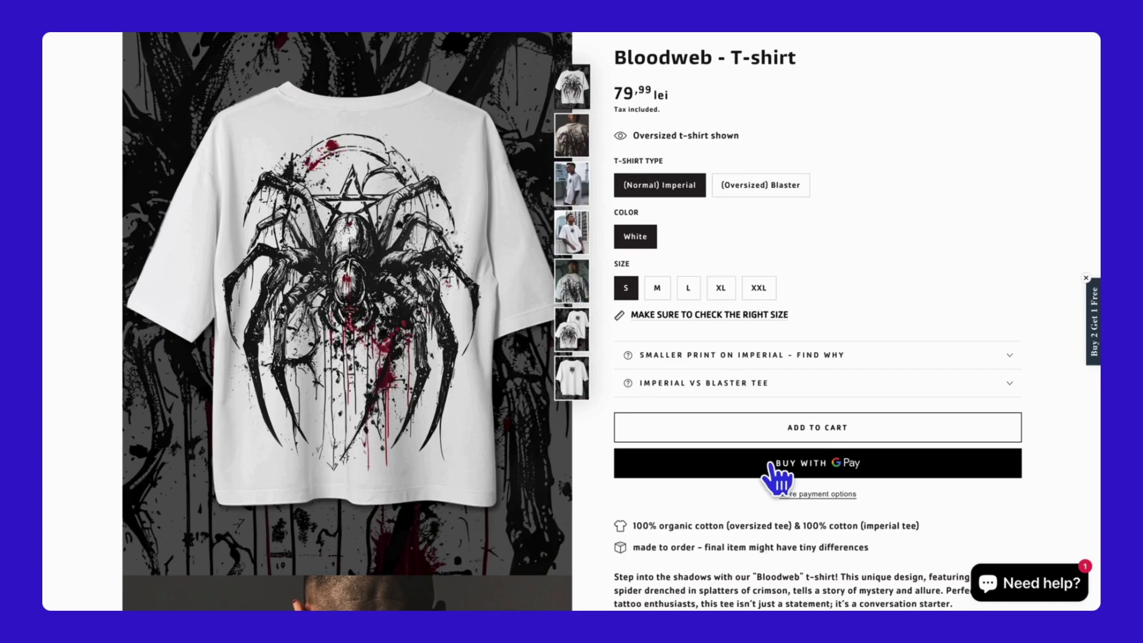
Look through the Bloodweb T-shirt images on the live store, and open and close the Google Pay express checkout
scroll(777, 478, down, 10)
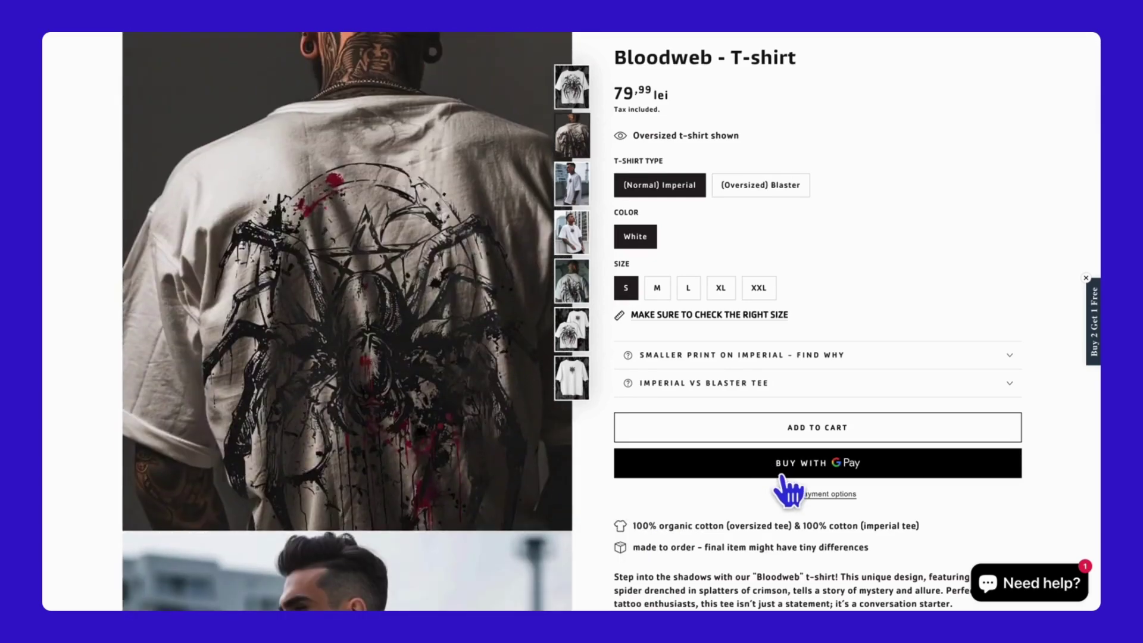
click(781, 473)
click(568, 362)
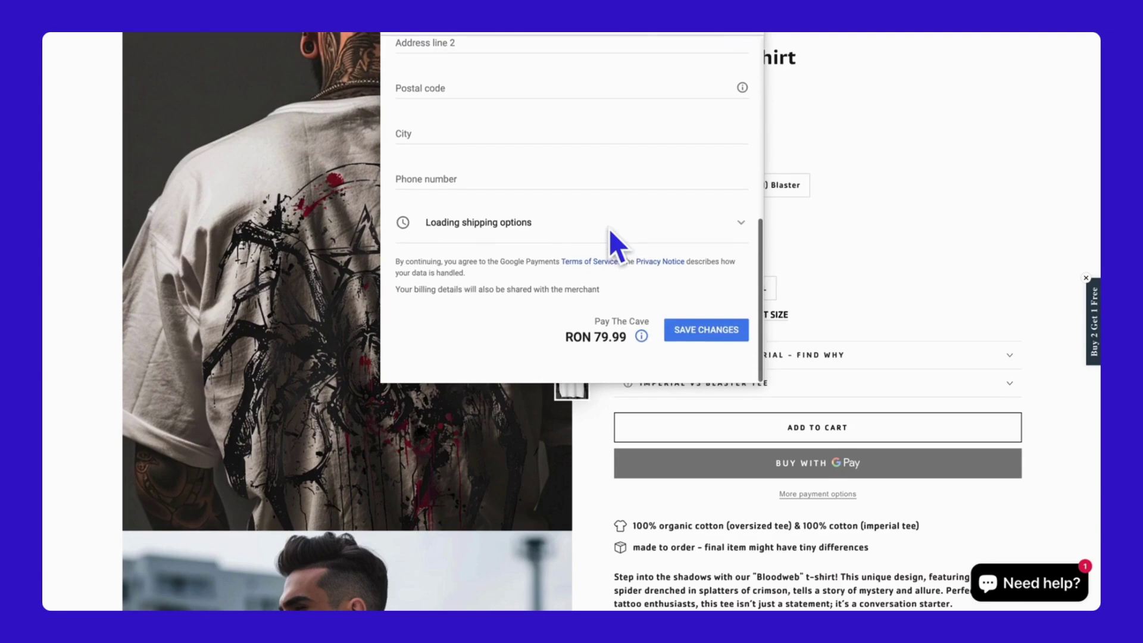
click(766, 38)
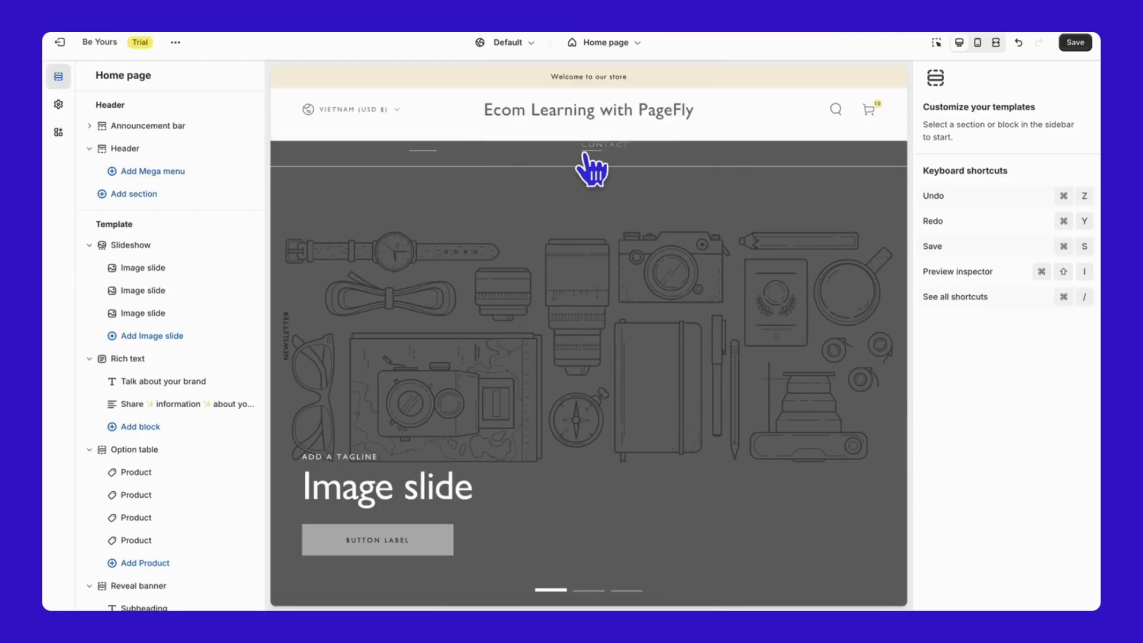
Switch the theme editor from the home page to a product template
click(606, 40)
click(566, 114)
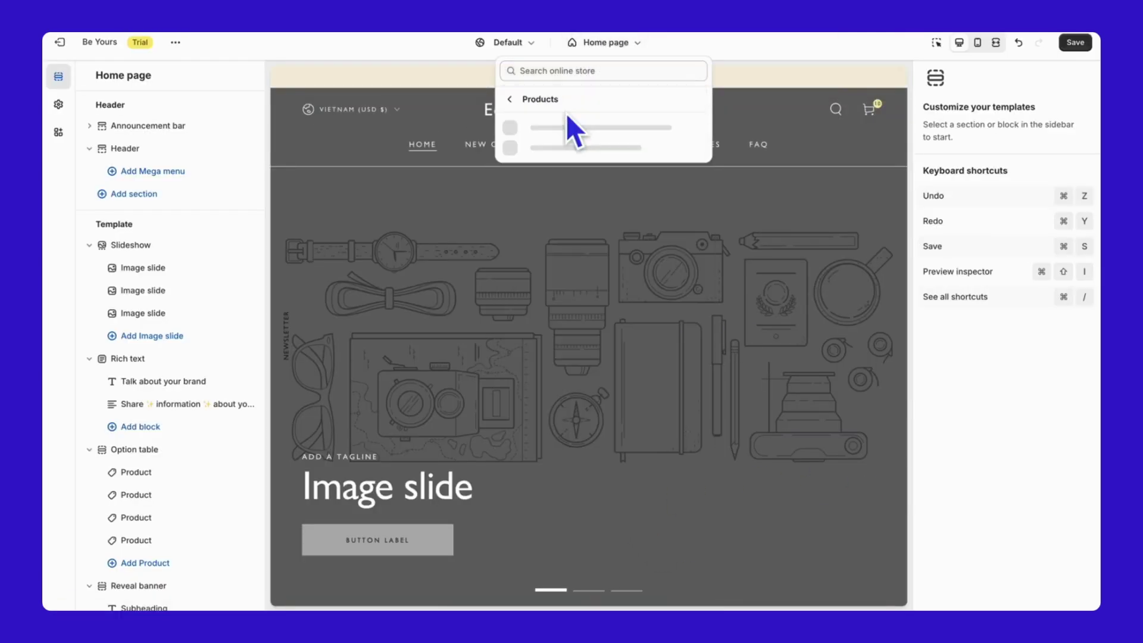
click(567, 134)
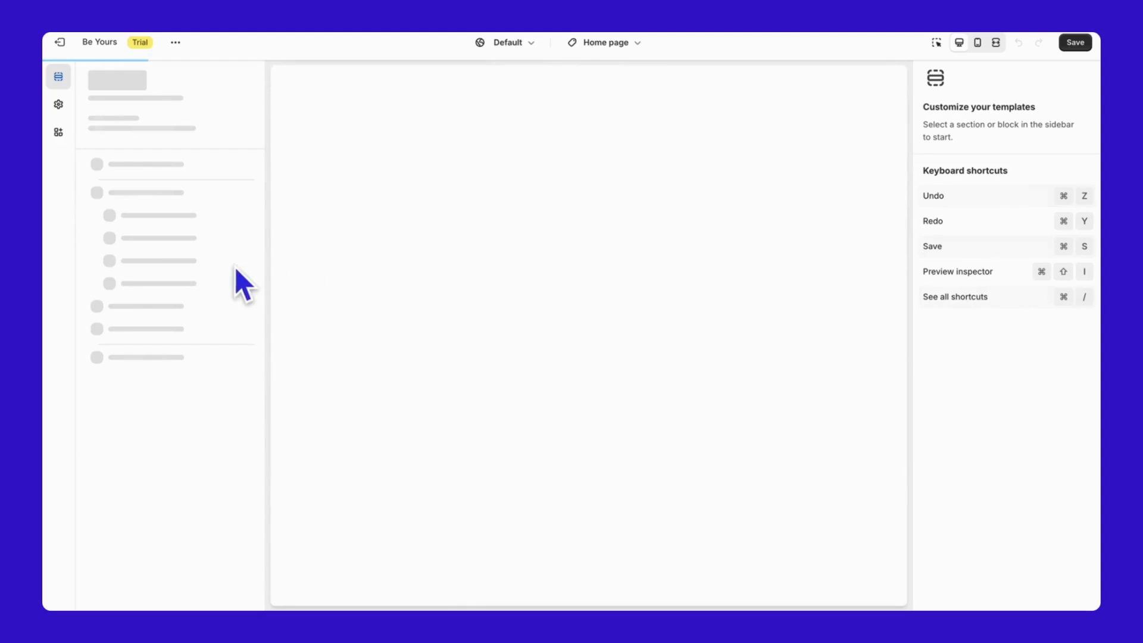
Open the settings of the Buy buttons block in the default product template
scroll(199, 416, down, 3)
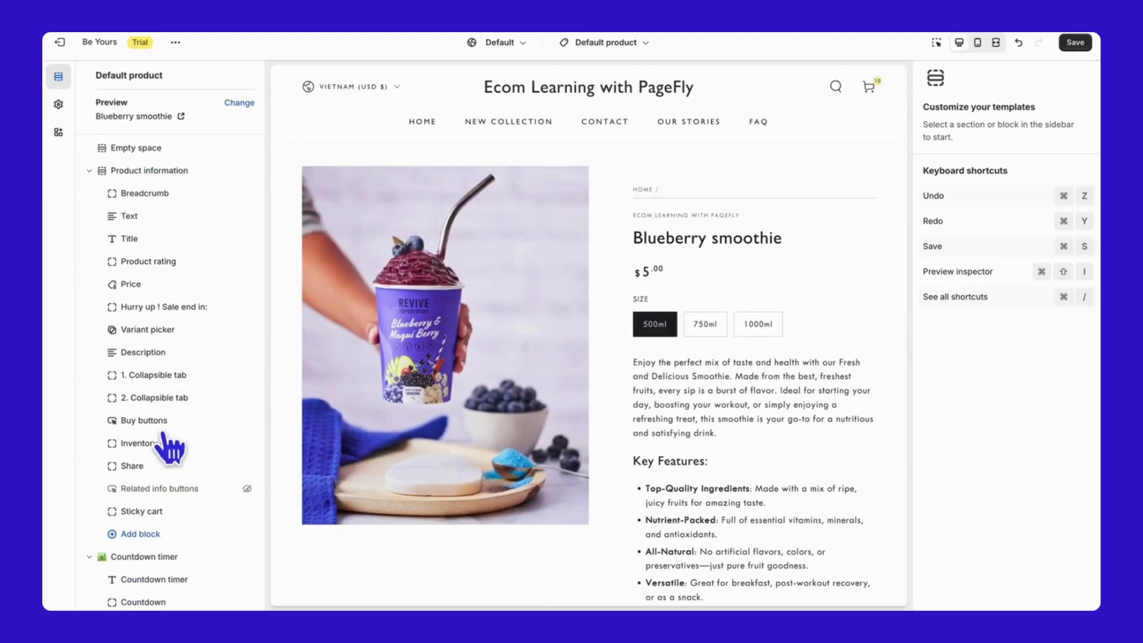
click(145, 421)
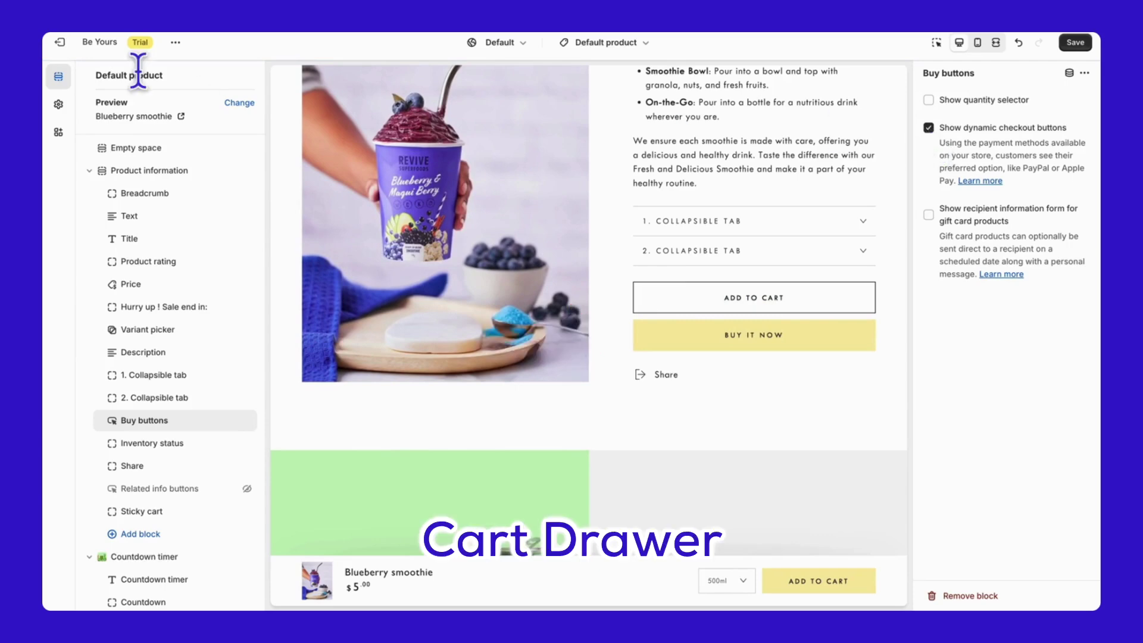
Look through the Cart drawer options in the theme settings and add the Blueberry smoothie to the cart in the preview
click(58, 104)
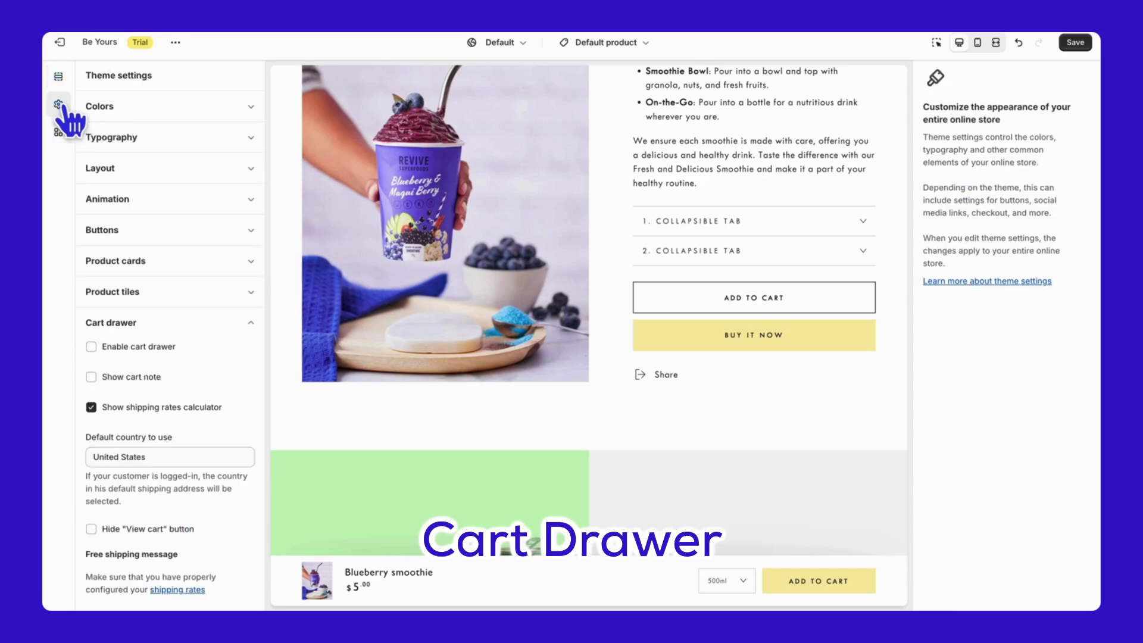
scroll(149, 336, down, 2)
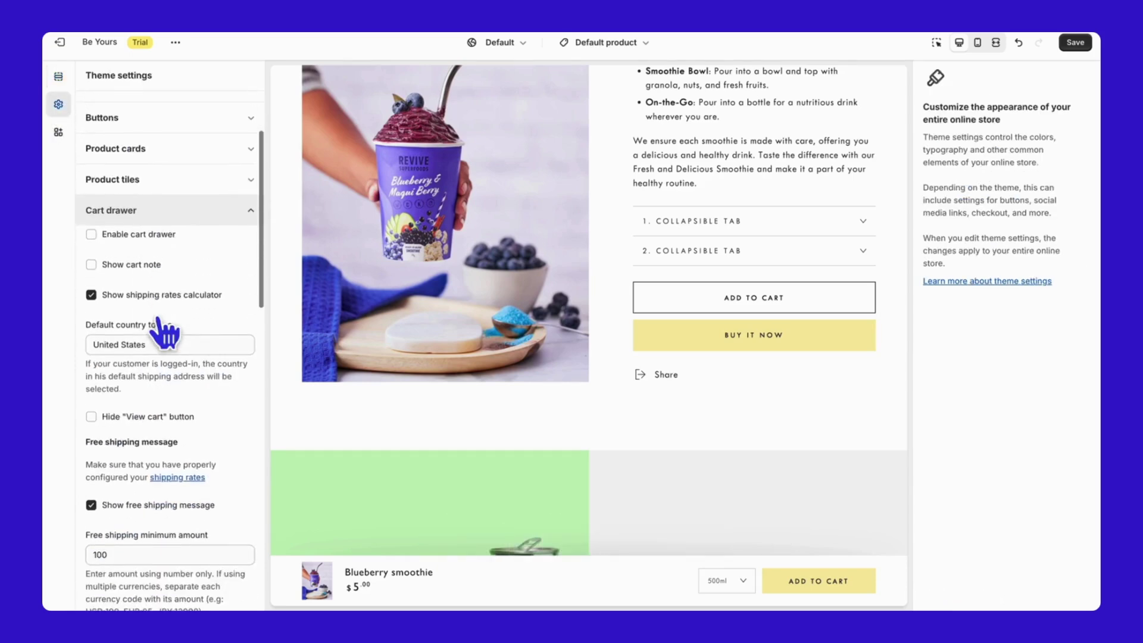
scroll(160, 325, down, 2)
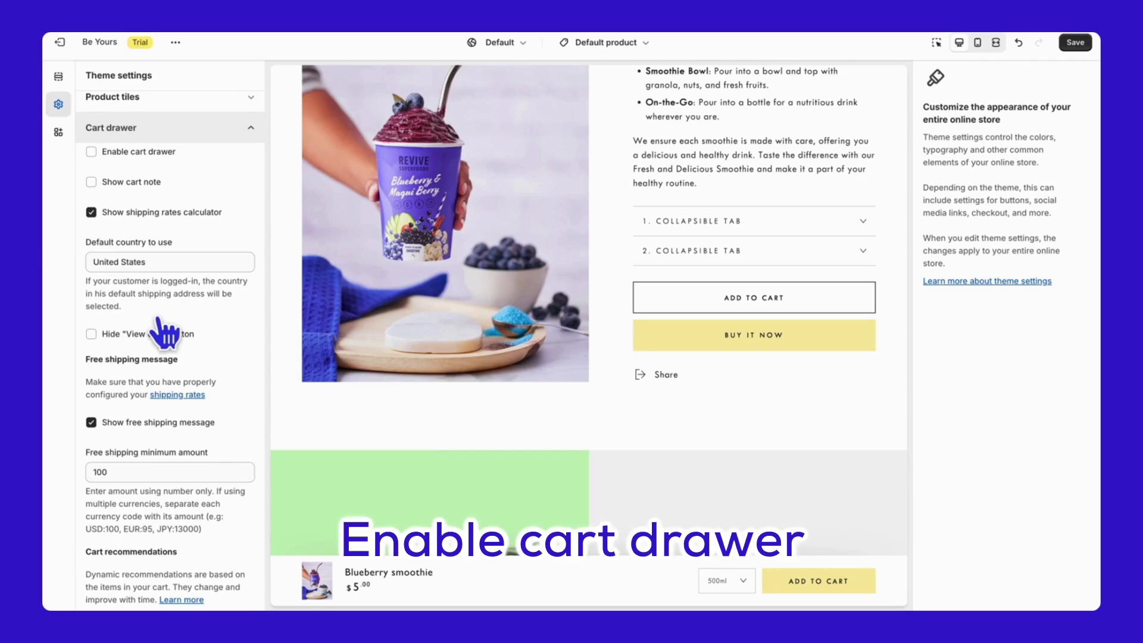
click(748, 300)
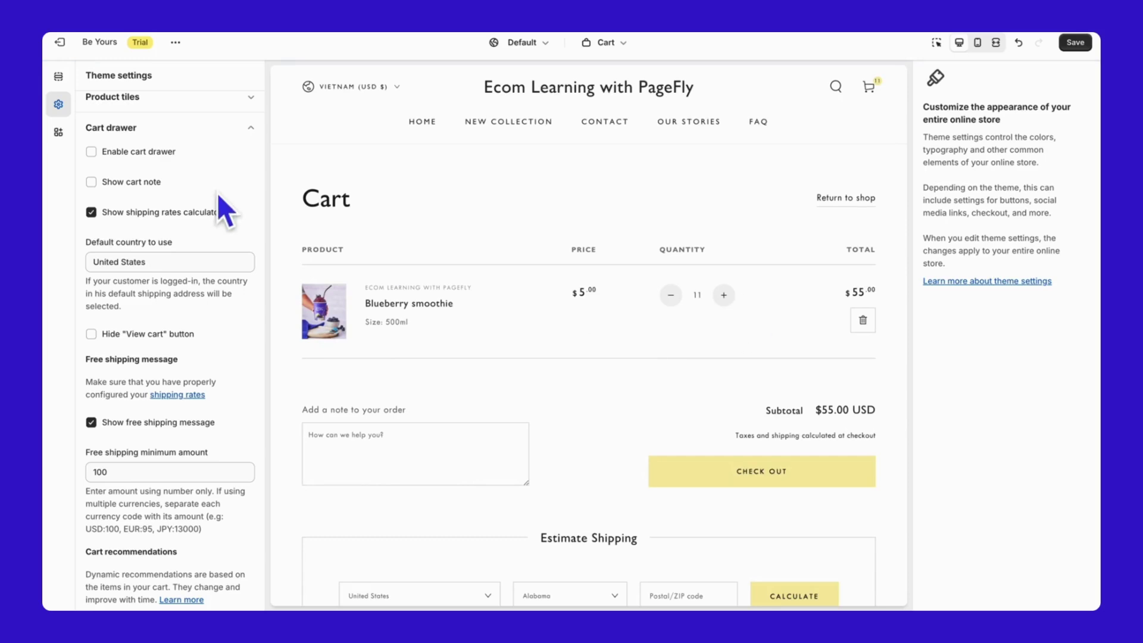
Enable the cart drawer and try it by adding the Blueberry smoothie to the cart from the default product template
click(153, 152)
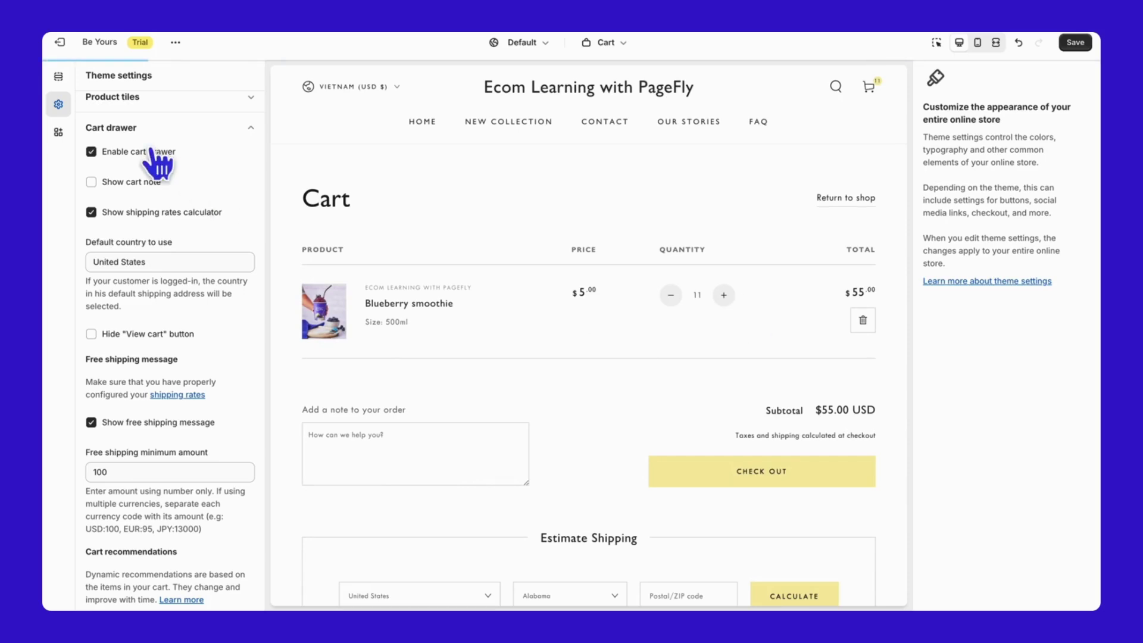
click(590, 42)
click(577, 116)
click(580, 134)
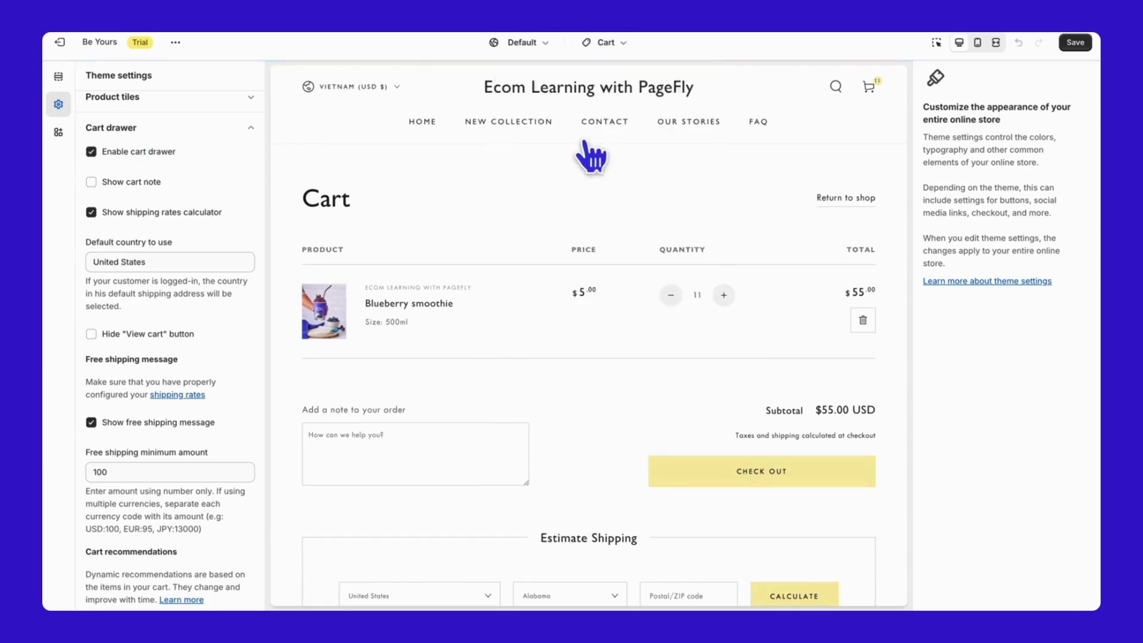
scroll(634, 396, down, 10)
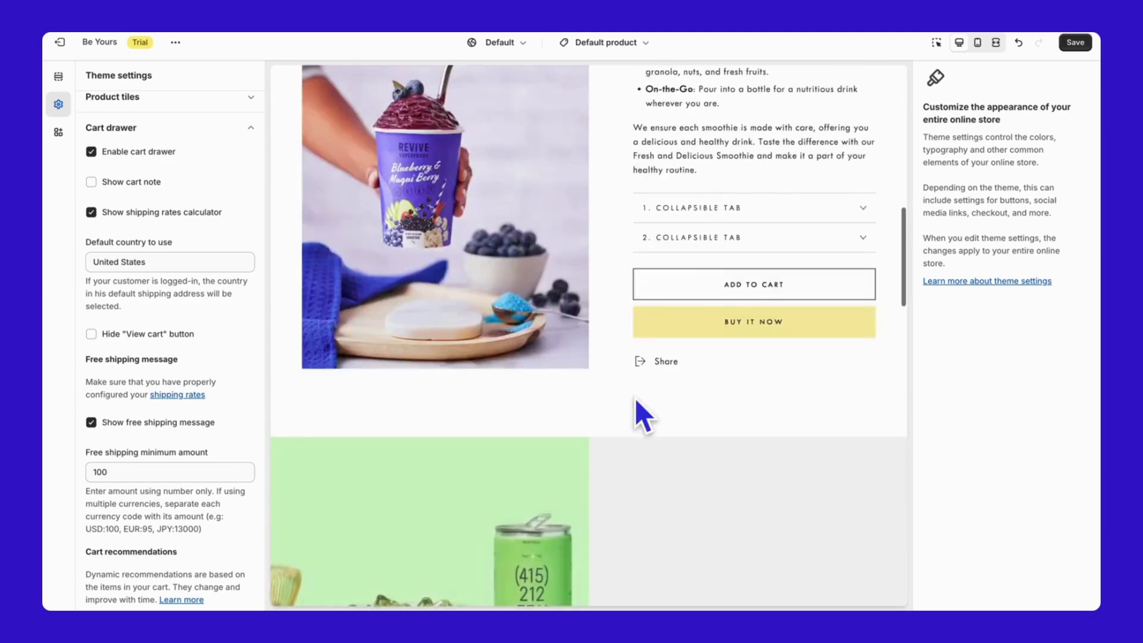
click(728, 277)
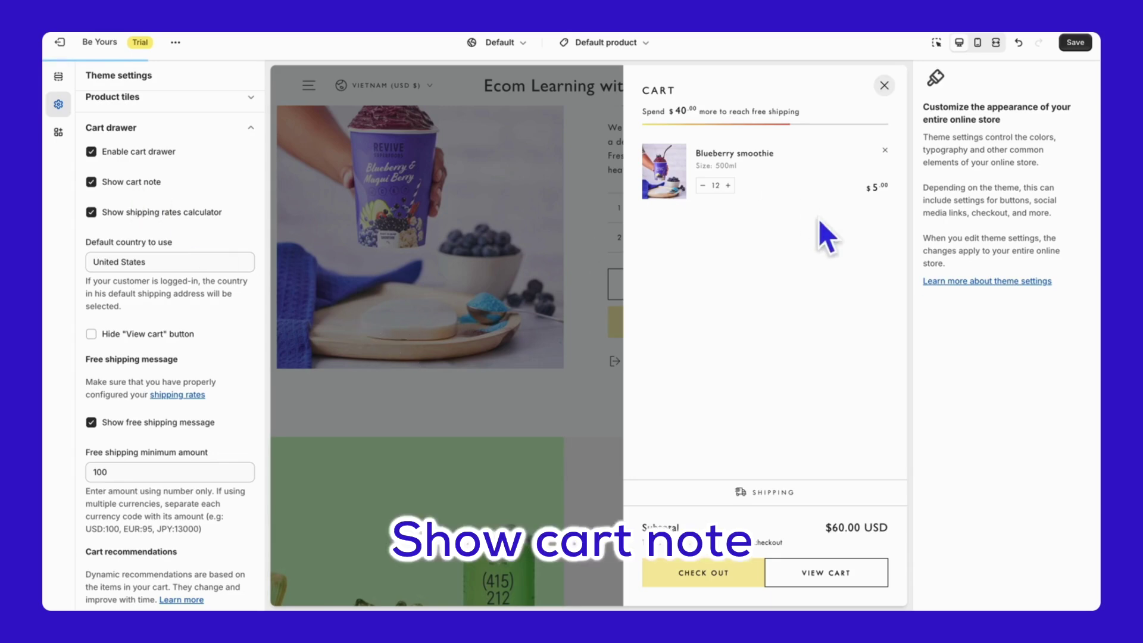
Check the cart note option in the cart drawer by adding another Blueberry smoothie, and close the drawer
click(884, 85)
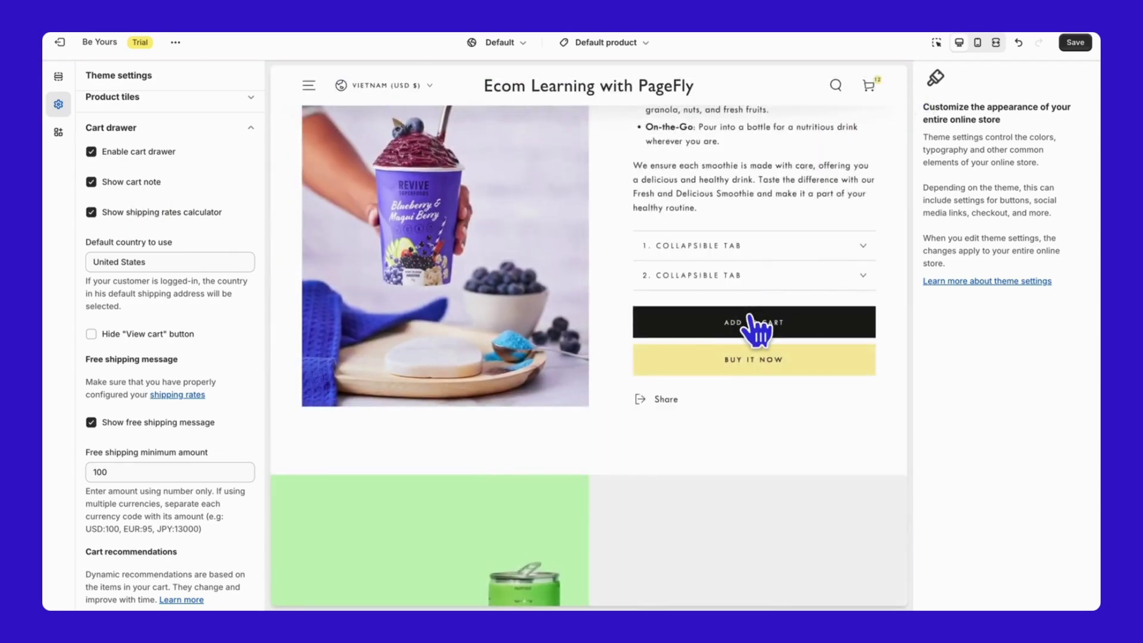
click(749, 319)
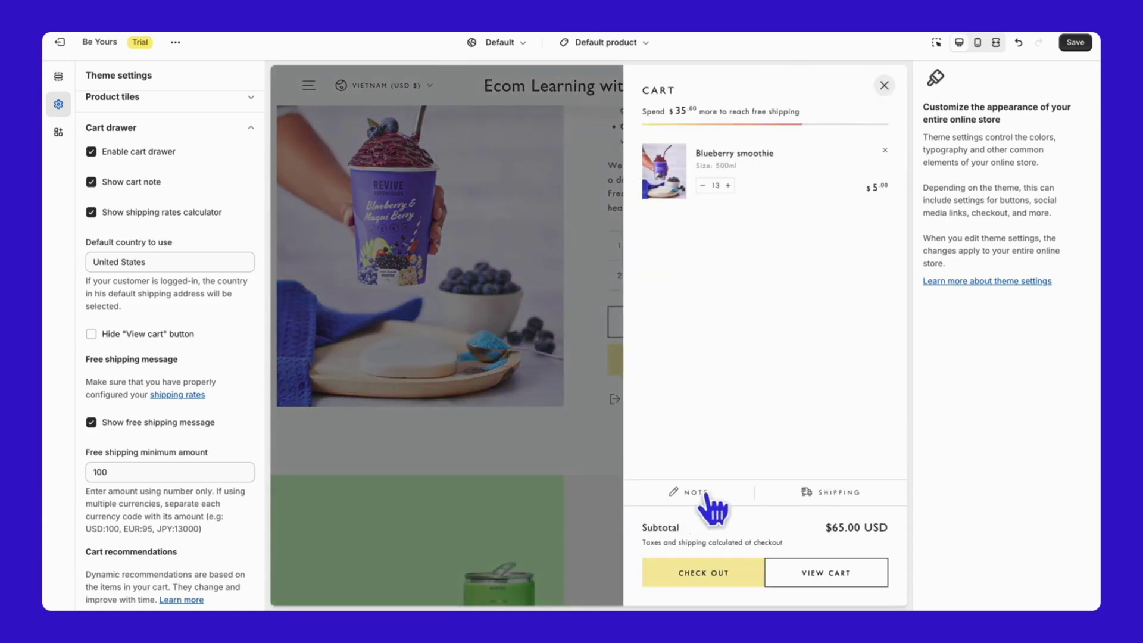
click(884, 85)
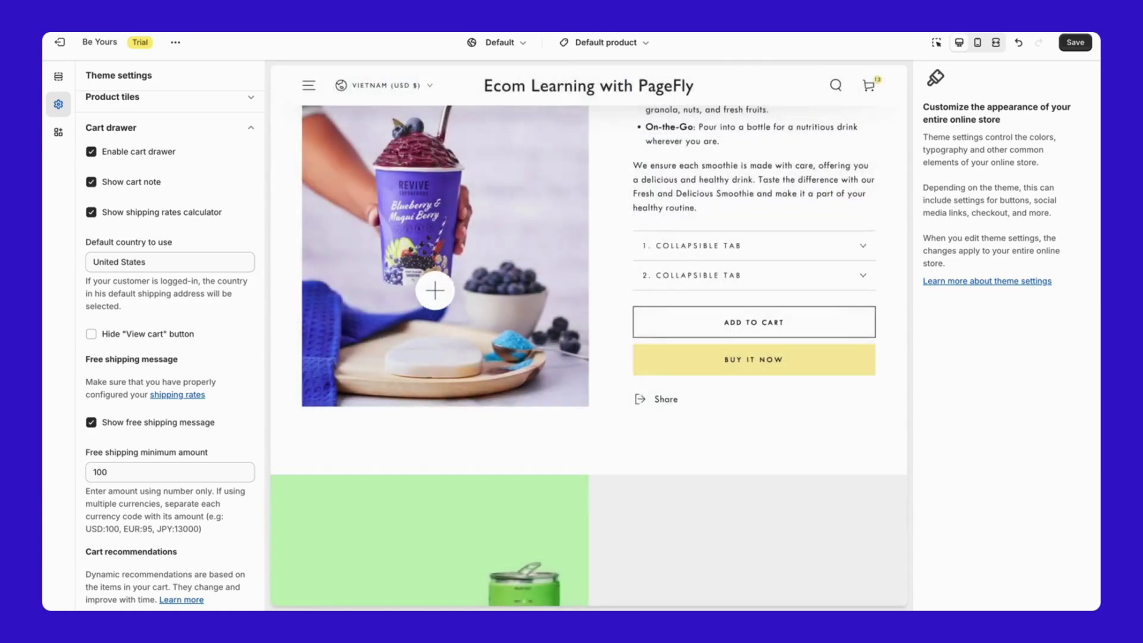
Enable cart recommendations for the cart drawer and add the Blueberry smoothie to the cart again
scroll(203, 330, down, 5)
scroll(202, 327, down, 2)
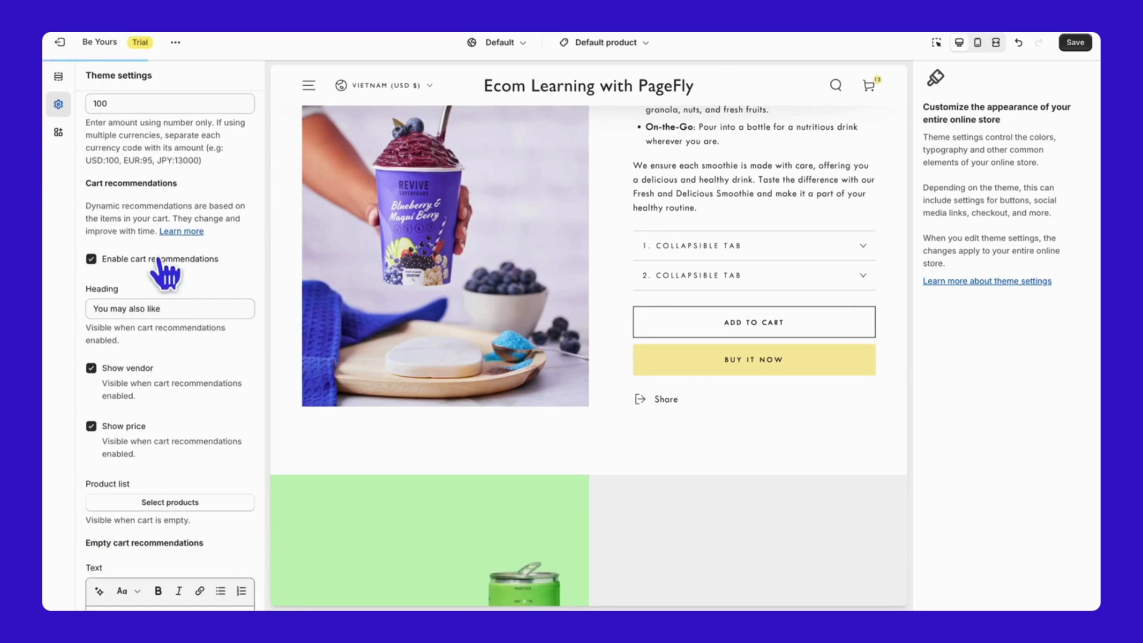
click(692, 314)
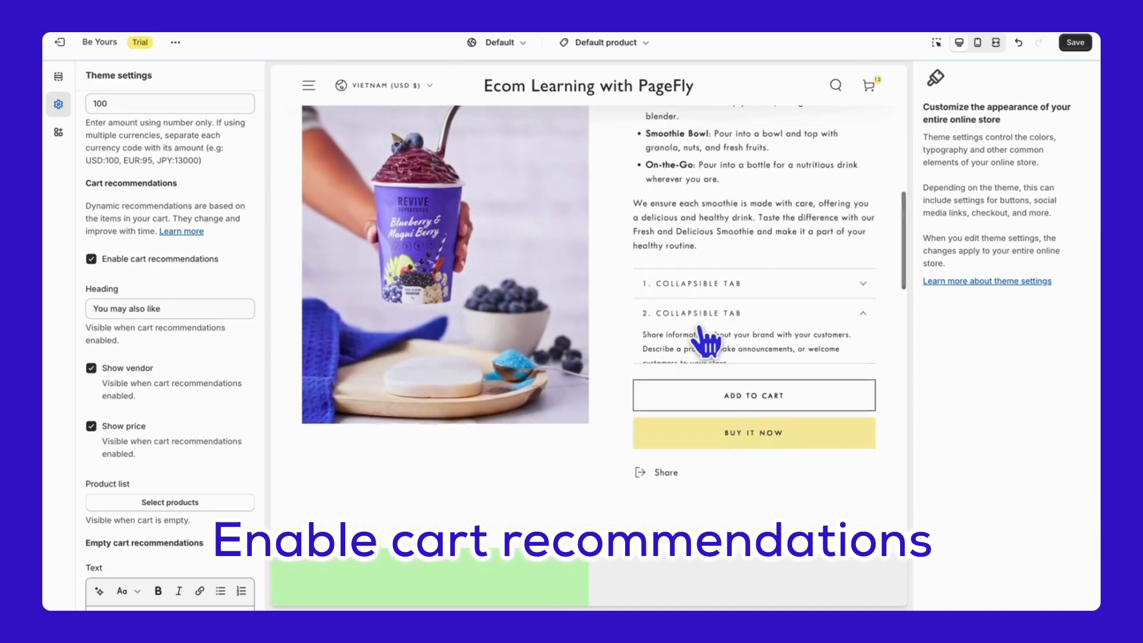
click(692, 412)
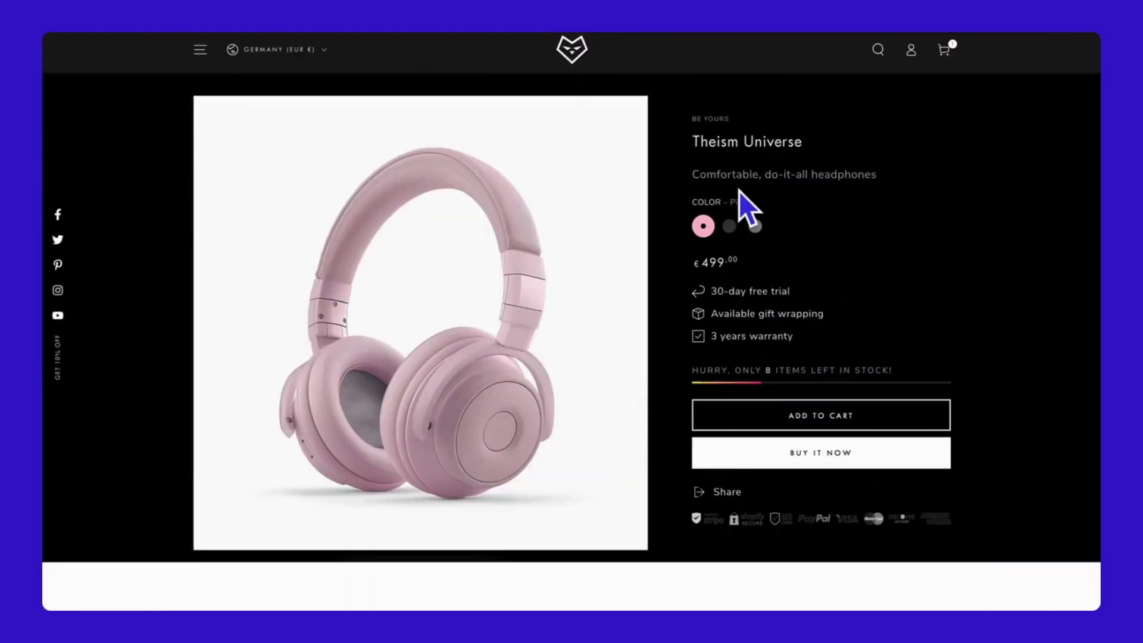
On the Theism Universe headphones page, preview the black and the third color swatch
click(730, 226)
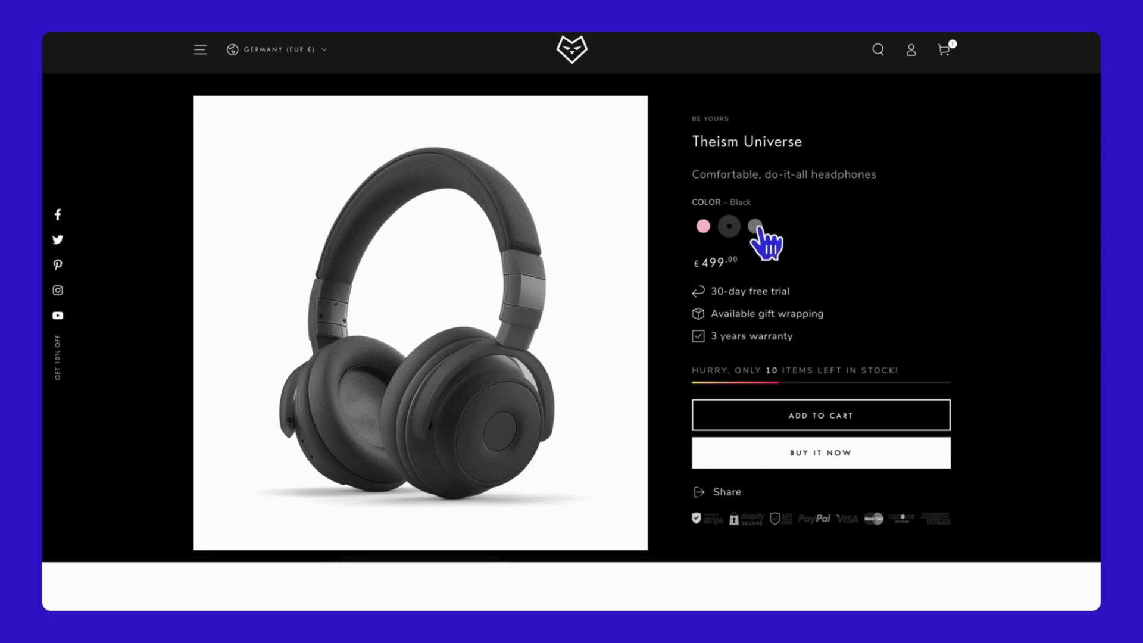
click(756, 227)
scroll(758, 289, down, 1)
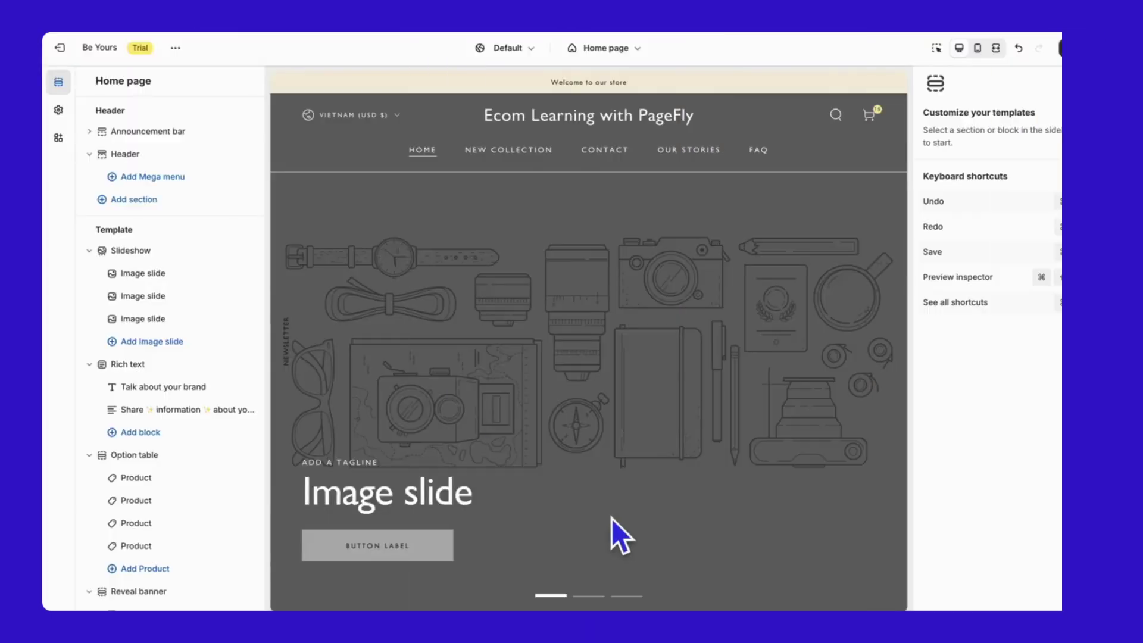
Examine the settings of the home page's Featured collection section, down to its color swatches and countdown options
scroll(192, 363, down, 4)
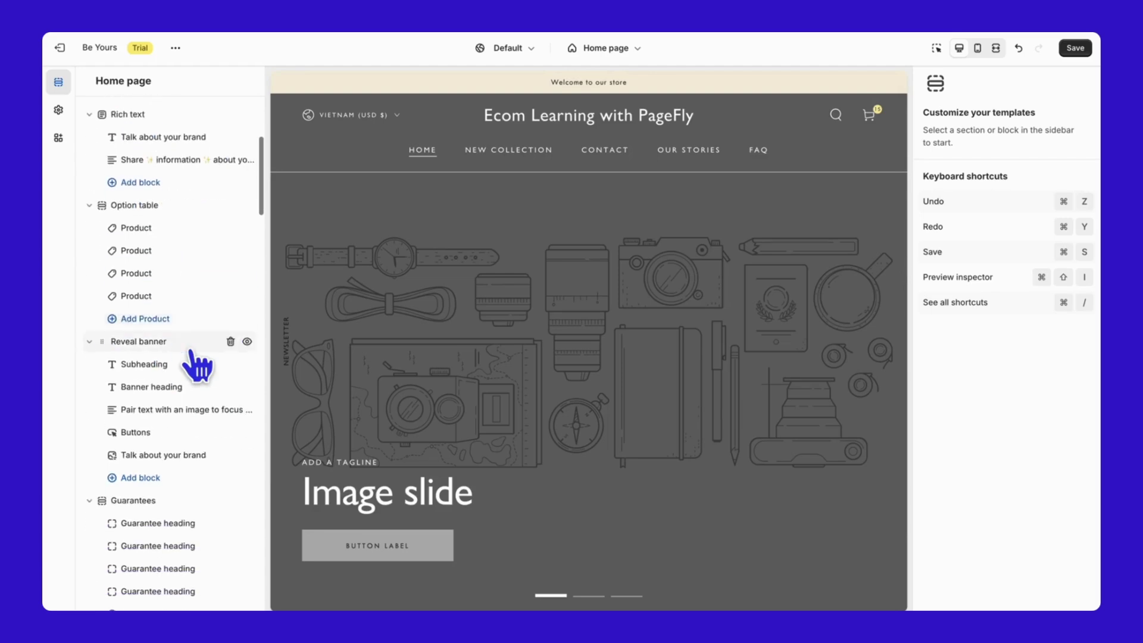
scroll(191, 358, down, 4)
click(138, 415)
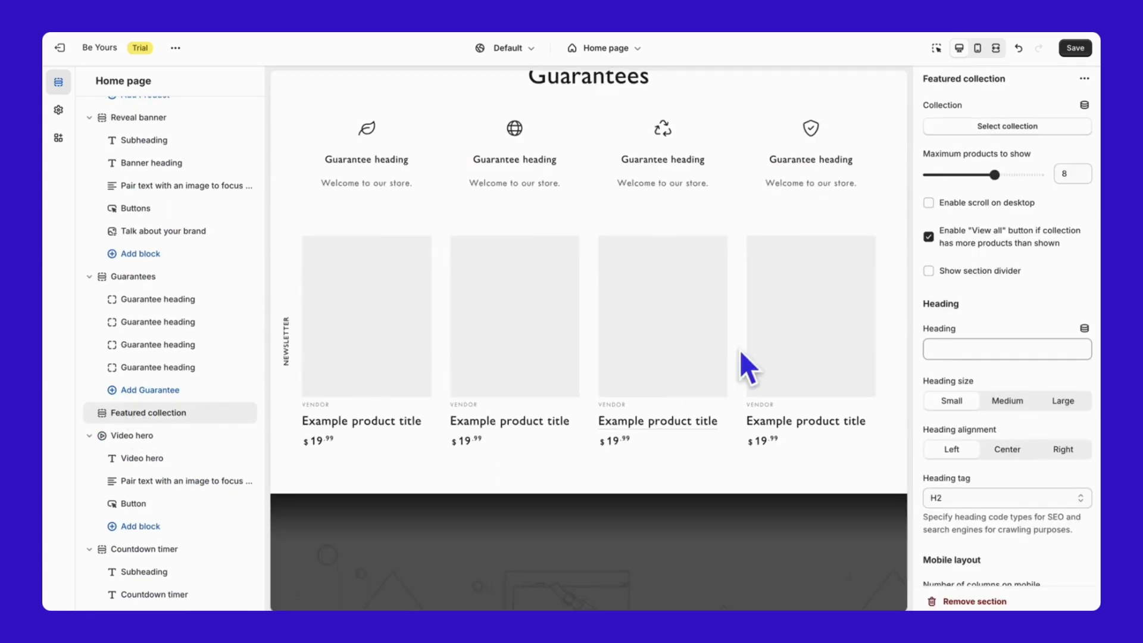
scroll(986, 257, down, 7)
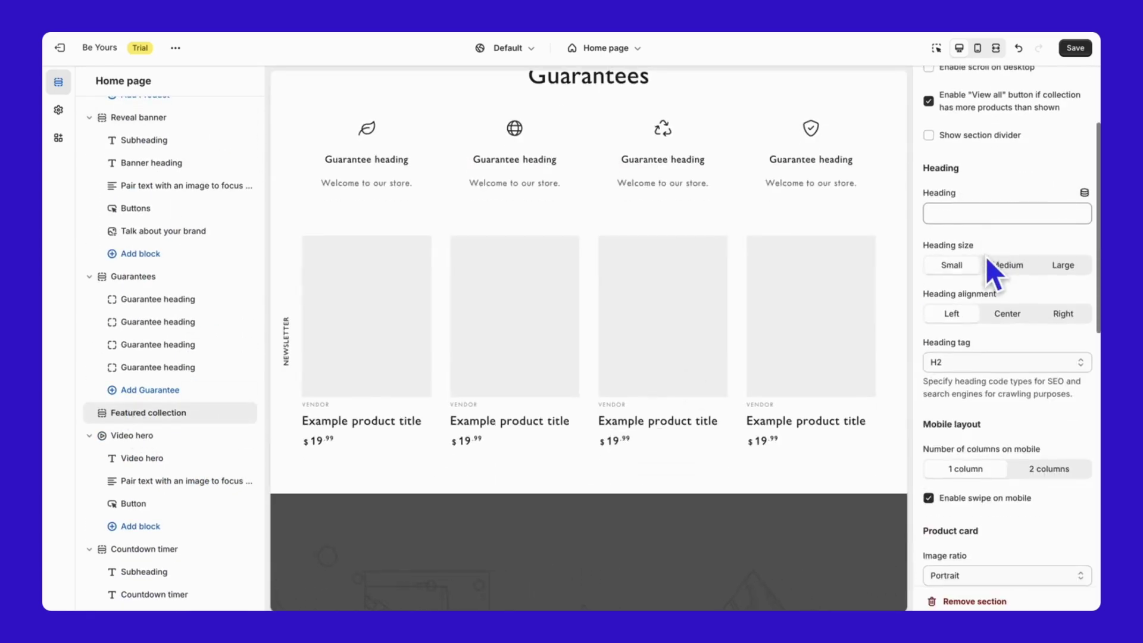
scroll(986, 256, down, 4)
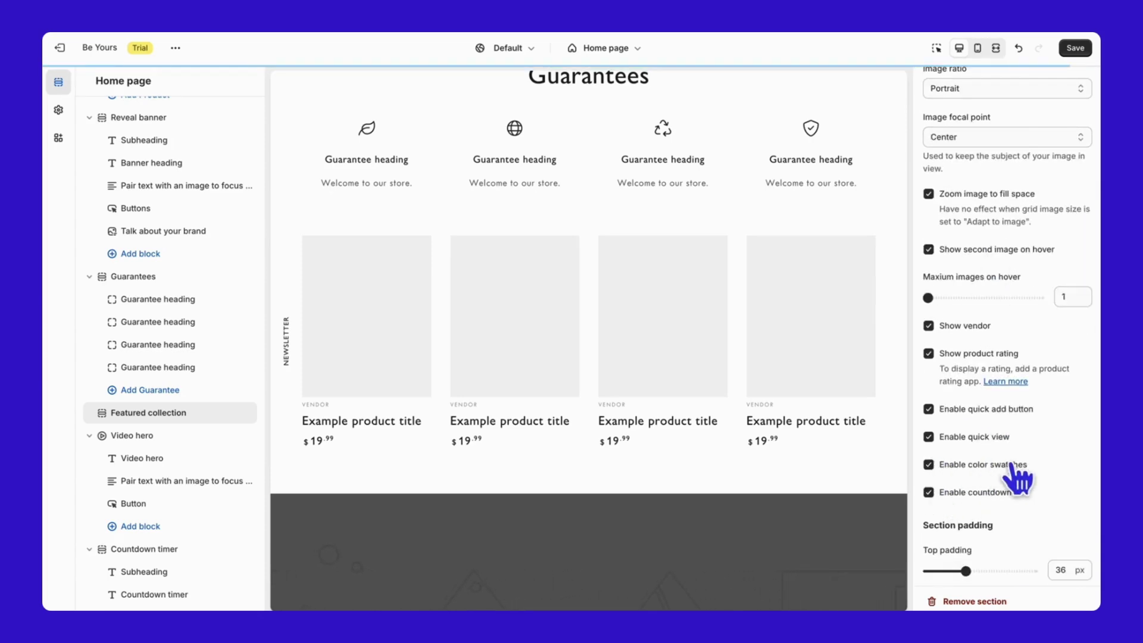
Switch the theme editor from the home page to the default collection template
click(631, 49)
click(585, 143)
click(584, 146)
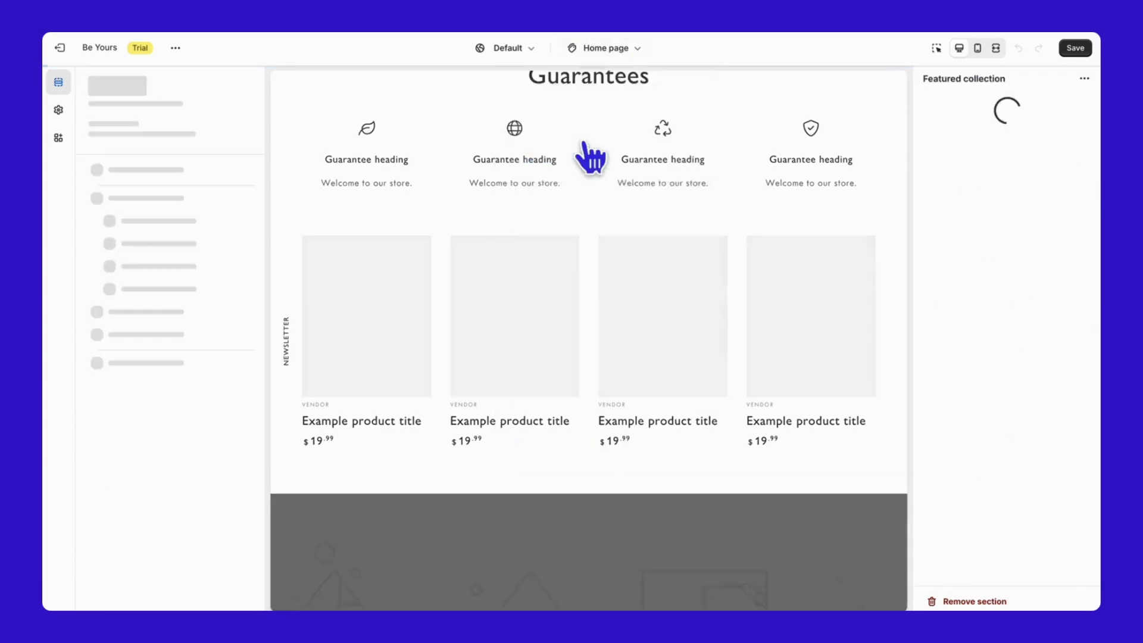
Examine the Product grid section's toolbar, filtering and product card settings, including its color swatches option
scroll(185, 384, down, 2)
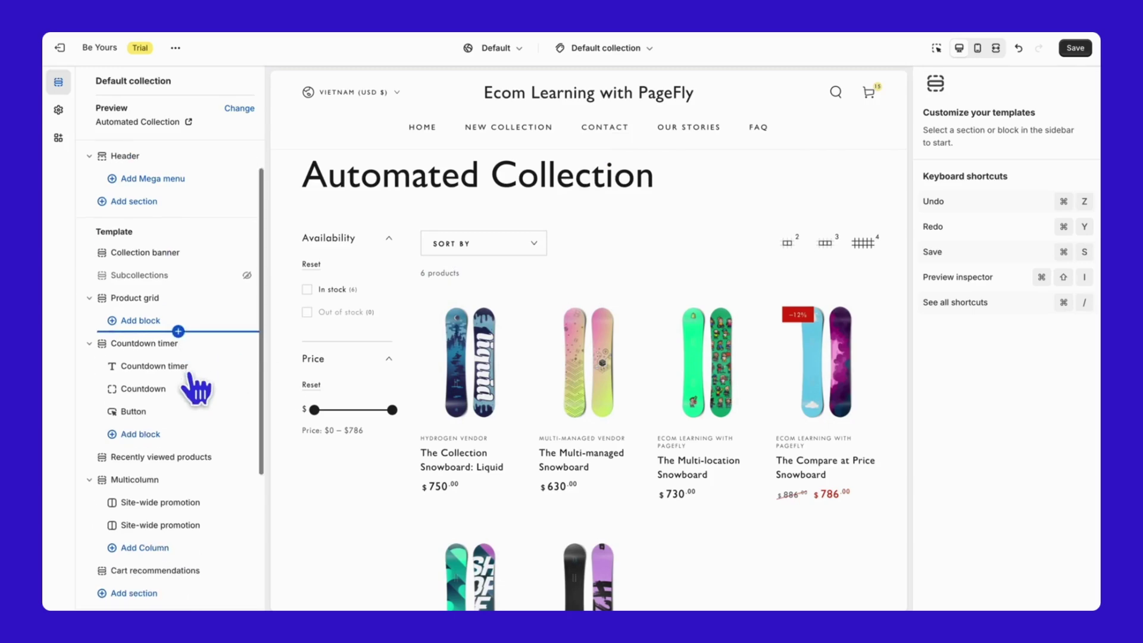
click(131, 298)
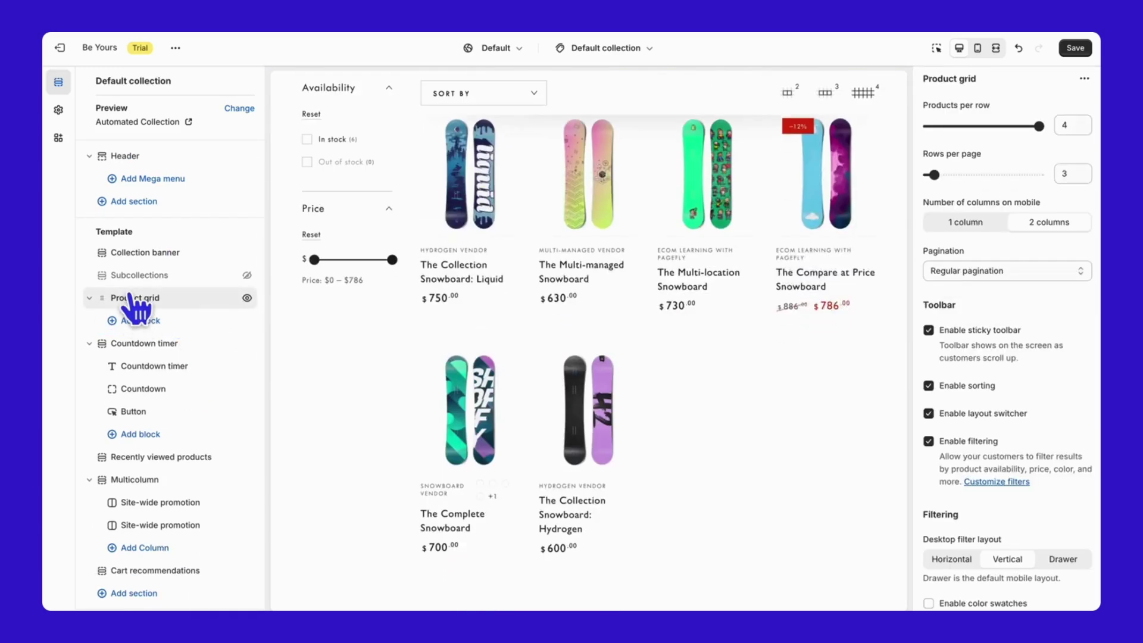
scroll(942, 405, down, 4)
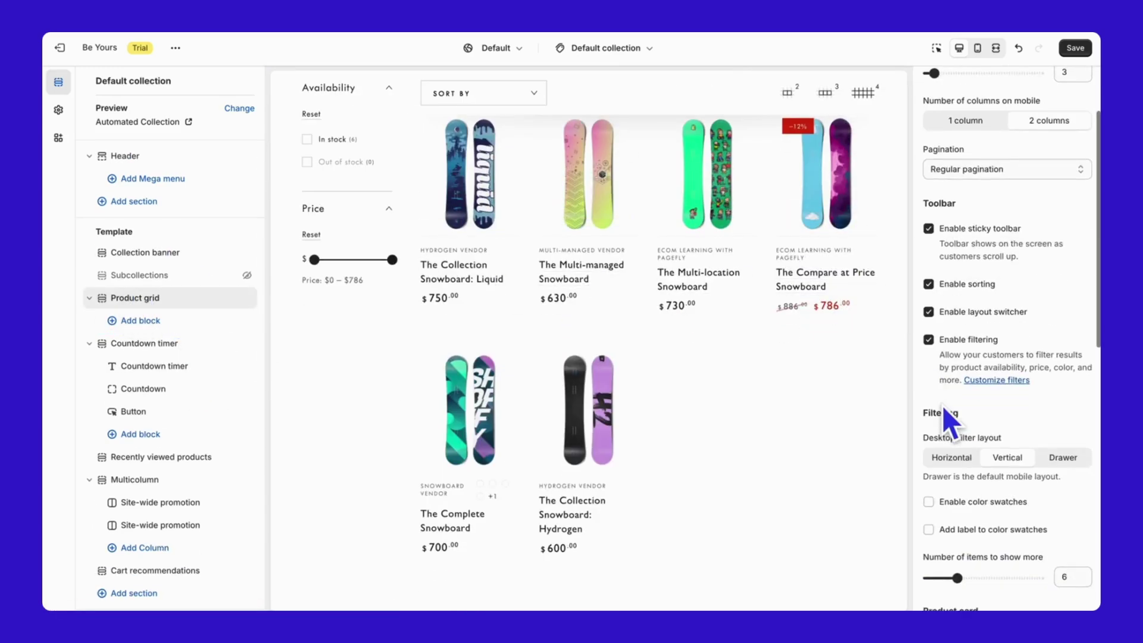
scroll(942, 405, down, 7)
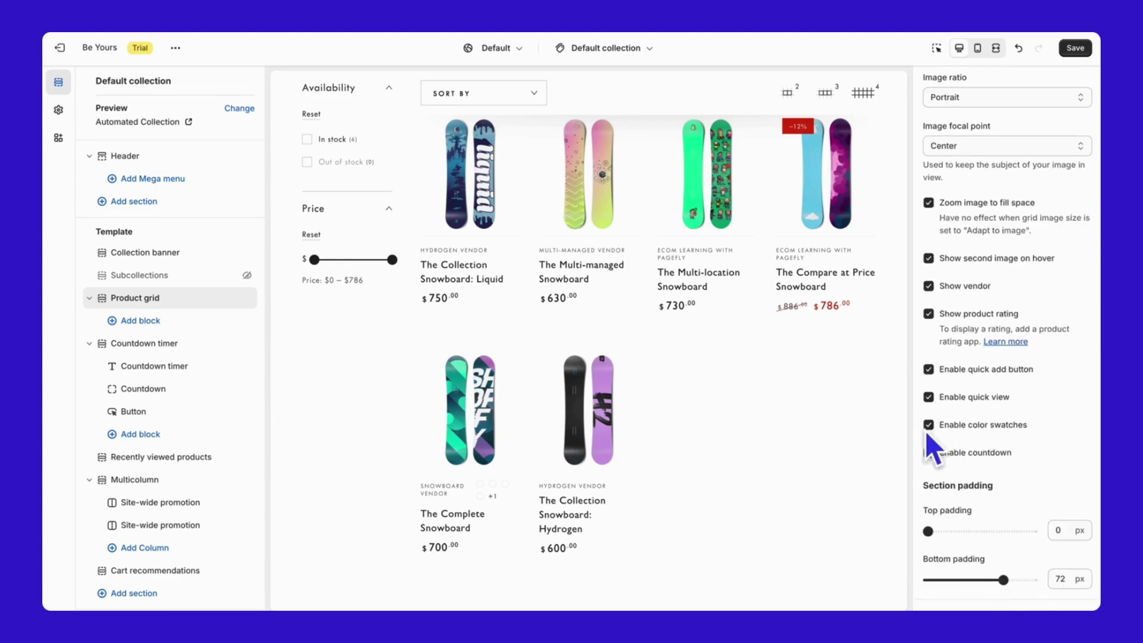
click(929, 425)
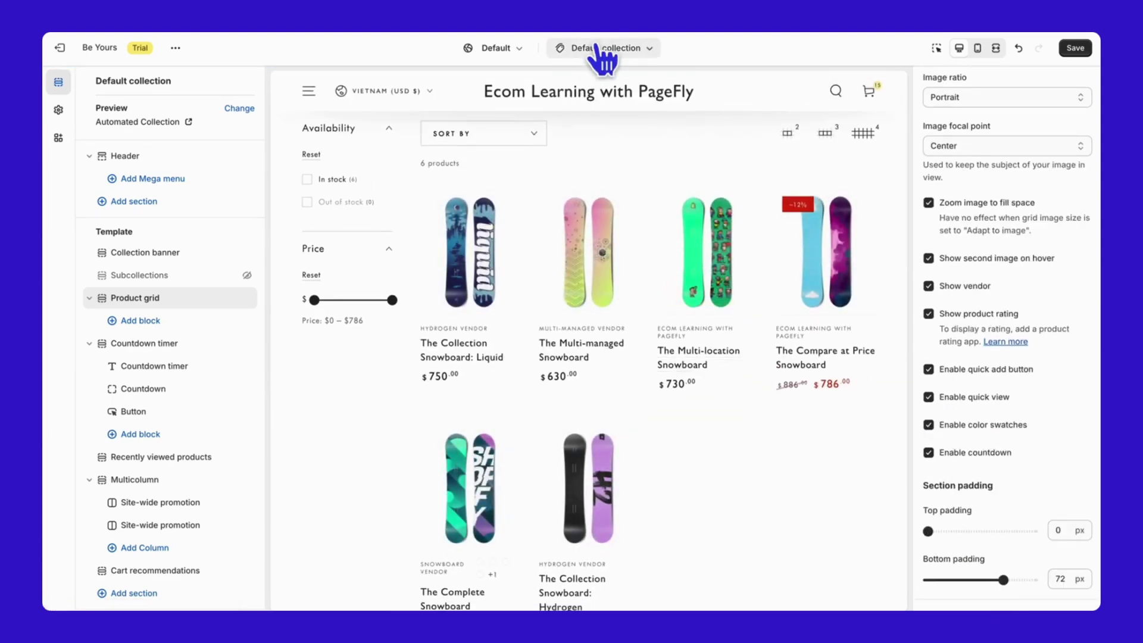
Switch the theme editor from the default collection template to another template
click(587, 45)
click(577, 137)
click(588, 143)
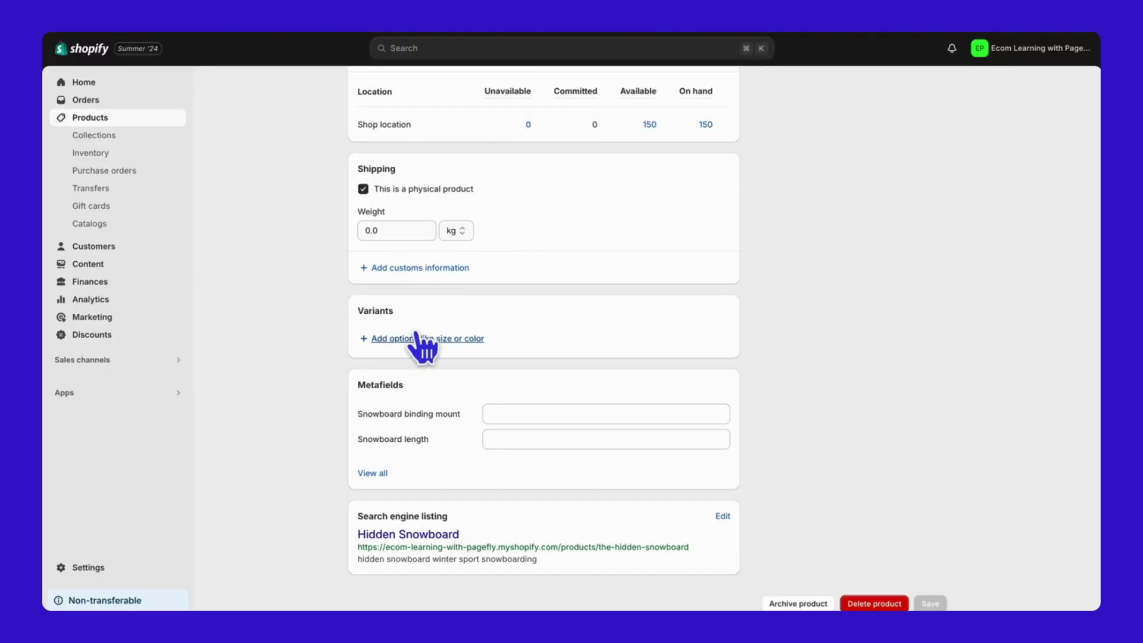
Add a Color option to the Hidden Snowboard product in the Shopify admin with the values Rainbow, Navy and Black
click(421, 344)
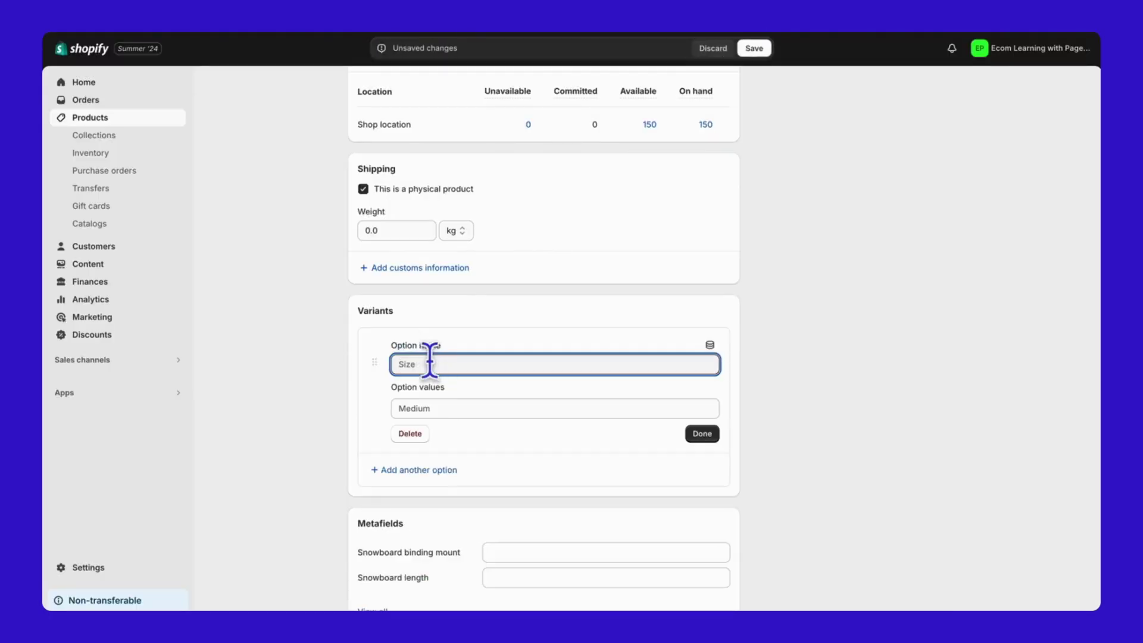
click(445, 408)
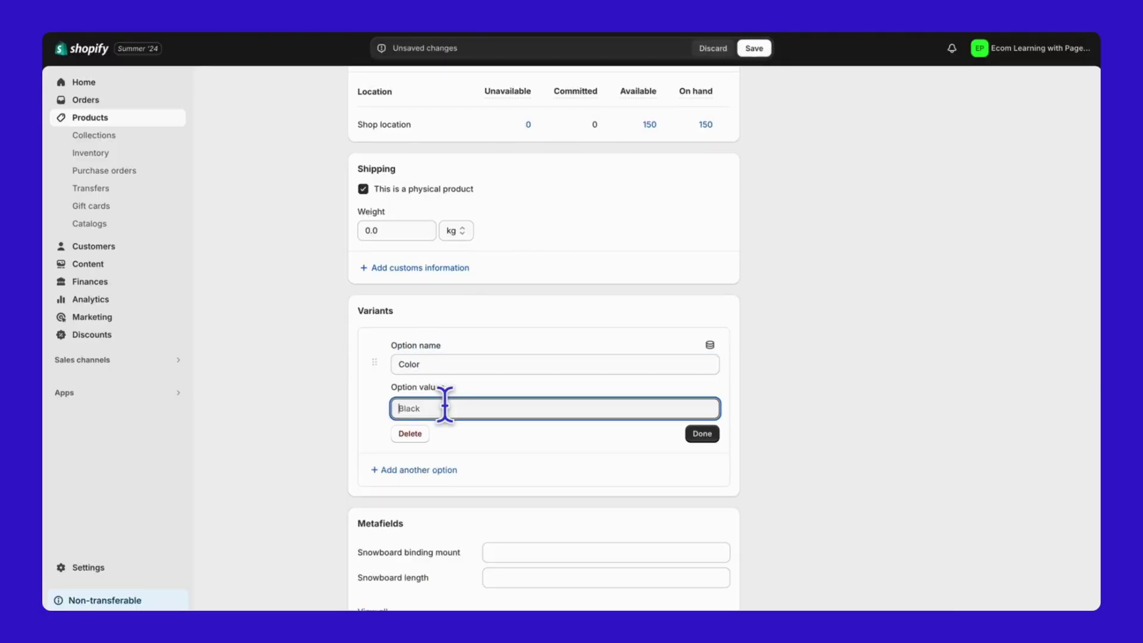
text(Rainbow)
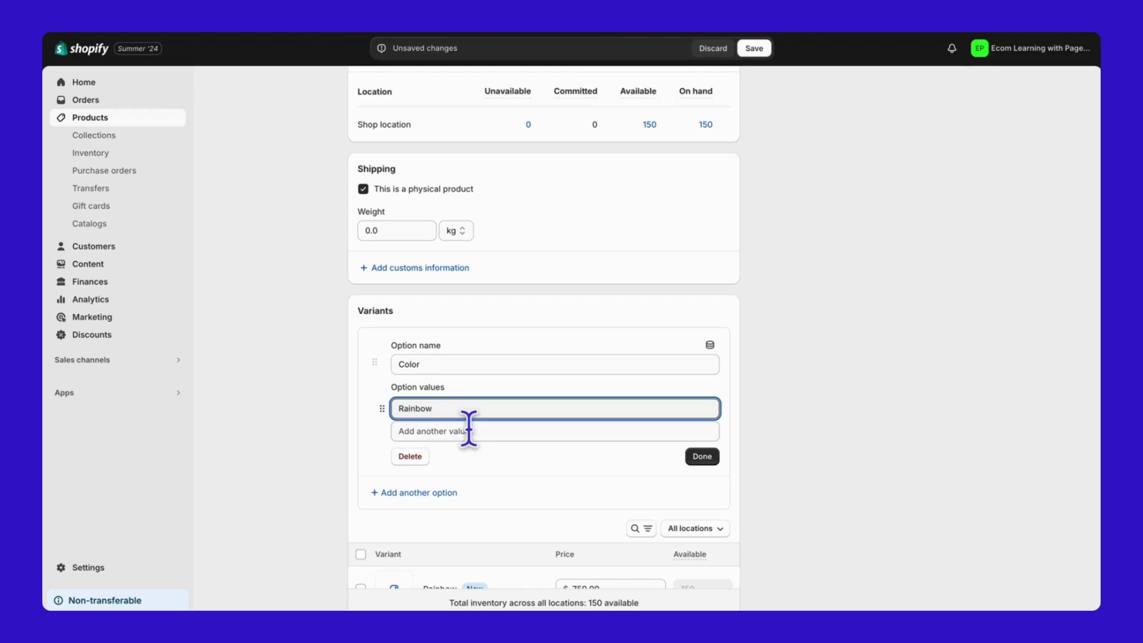
click(468, 429)
text(Navy)
click(484, 453)
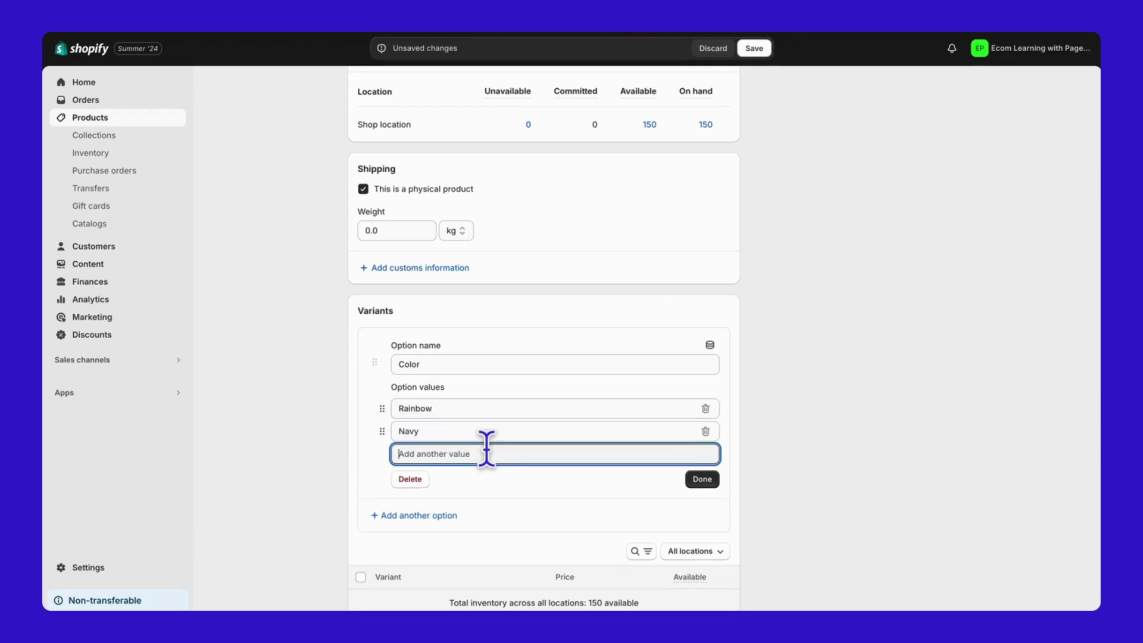
text(Black)
click(707, 504)
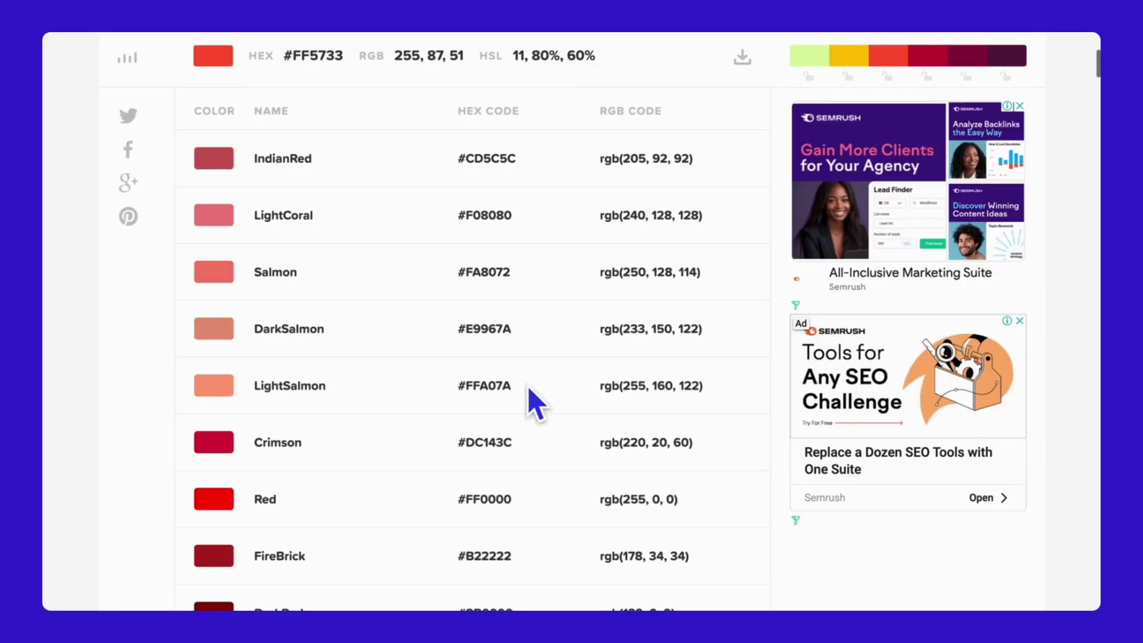
Examine the list of HTML color names and their hex codes, from the reds through the blues to the page's end
scroll(536, 402, down, 10)
scroll(527, 386, down, 20)
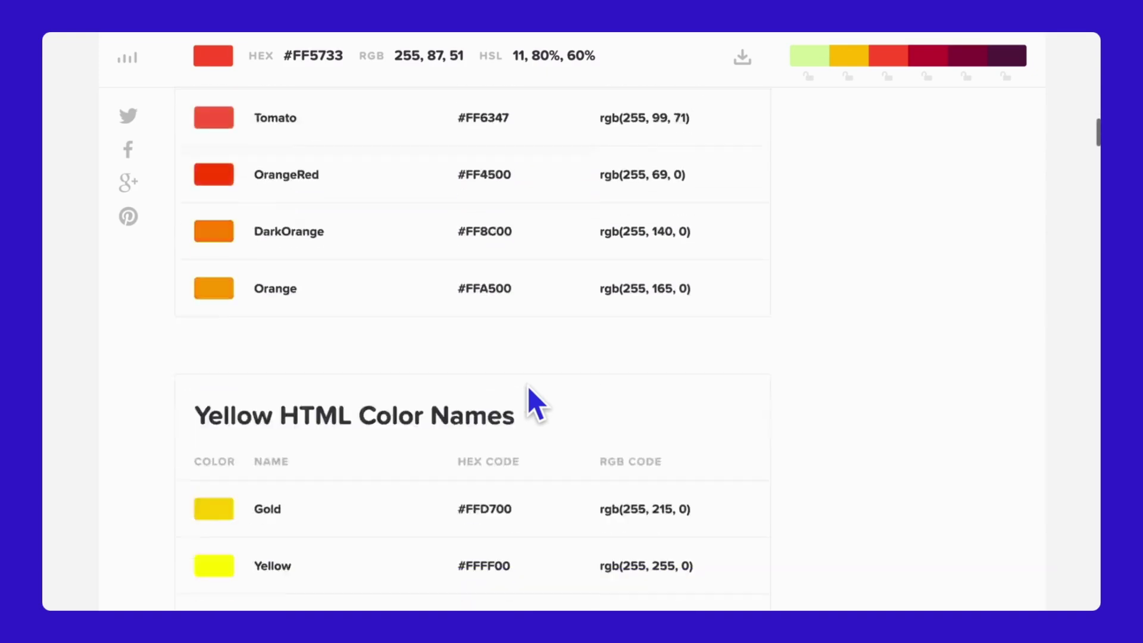
scroll(527, 386, down, 20)
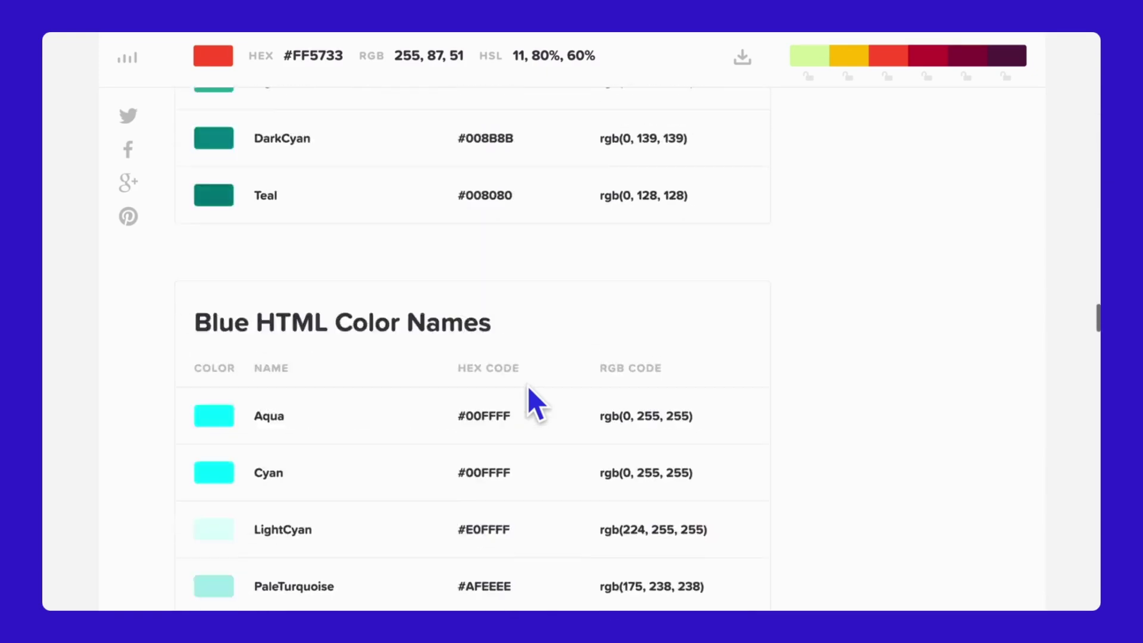
scroll(527, 386, down, 20)
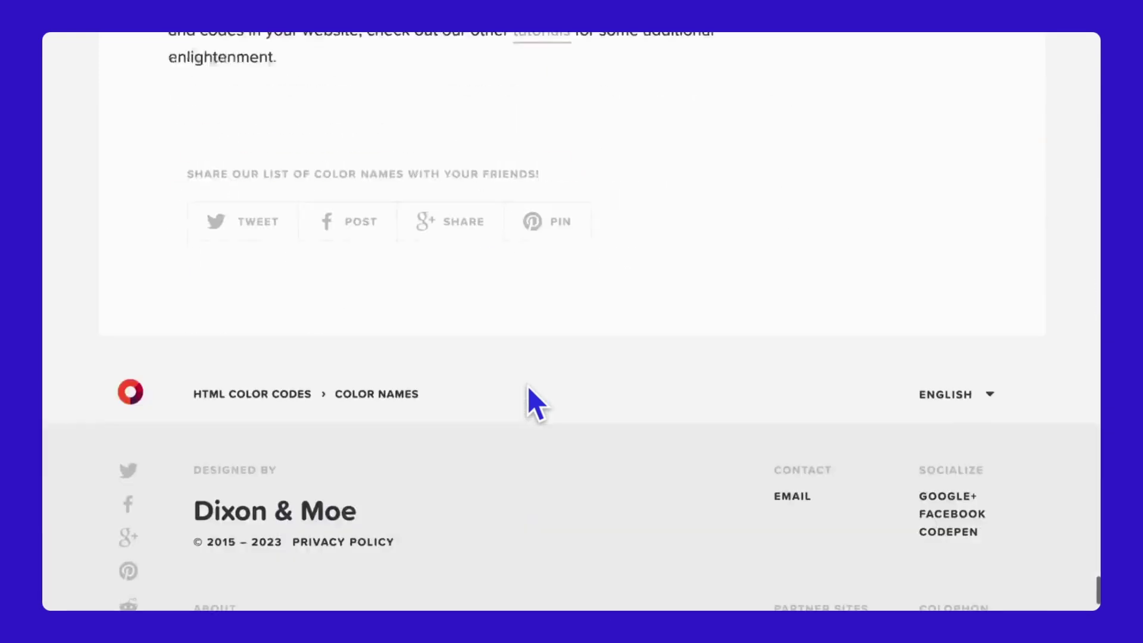
scroll(528, 385, up, 5)
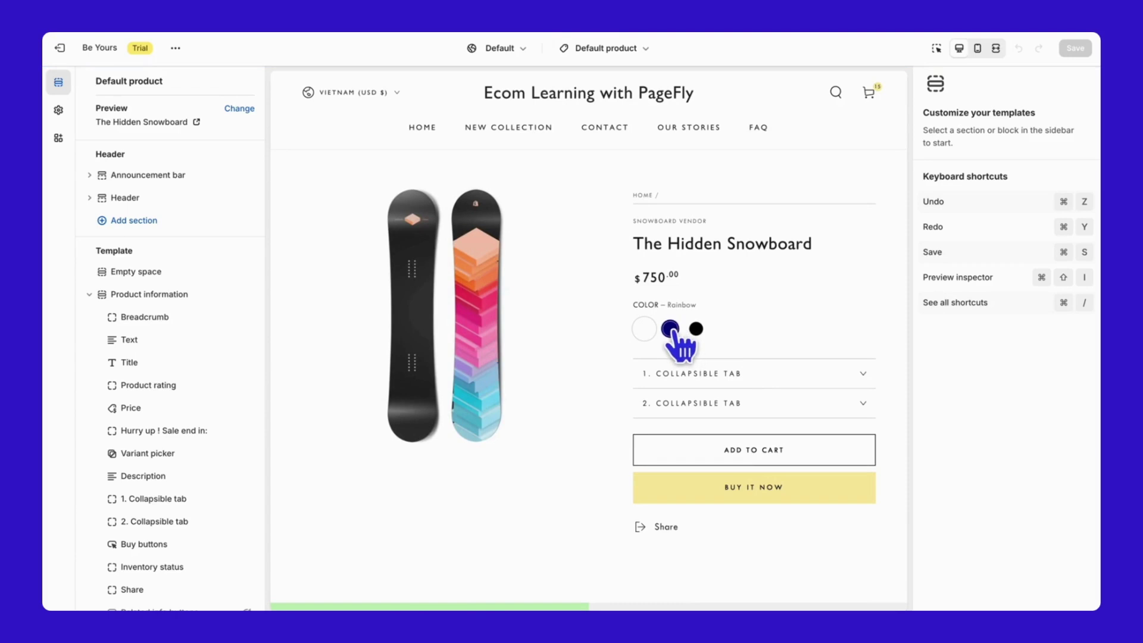
Preview the Navy, Black and Rainbow color swatches on The Hidden Snowboard's product page
click(669, 329)
click(696, 329)
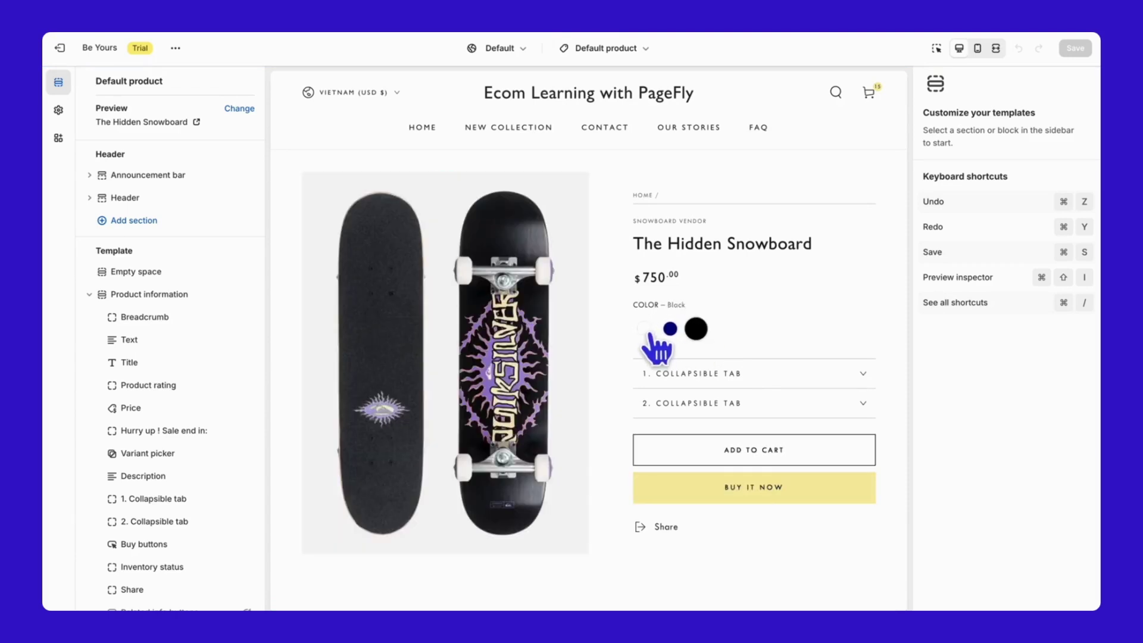
click(670, 328)
click(644, 329)
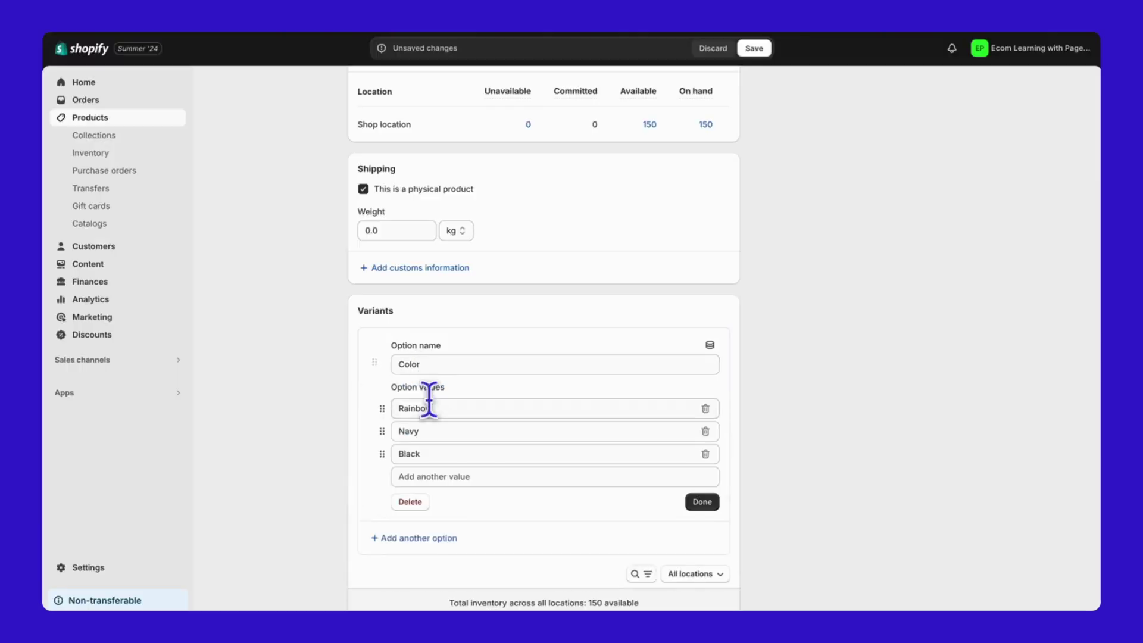
Finish the Color option in the Shopify admin and assign the product's existing snowboard image to the Rainbow variant
scroll(566, 441, down, 1)
click(702, 469)
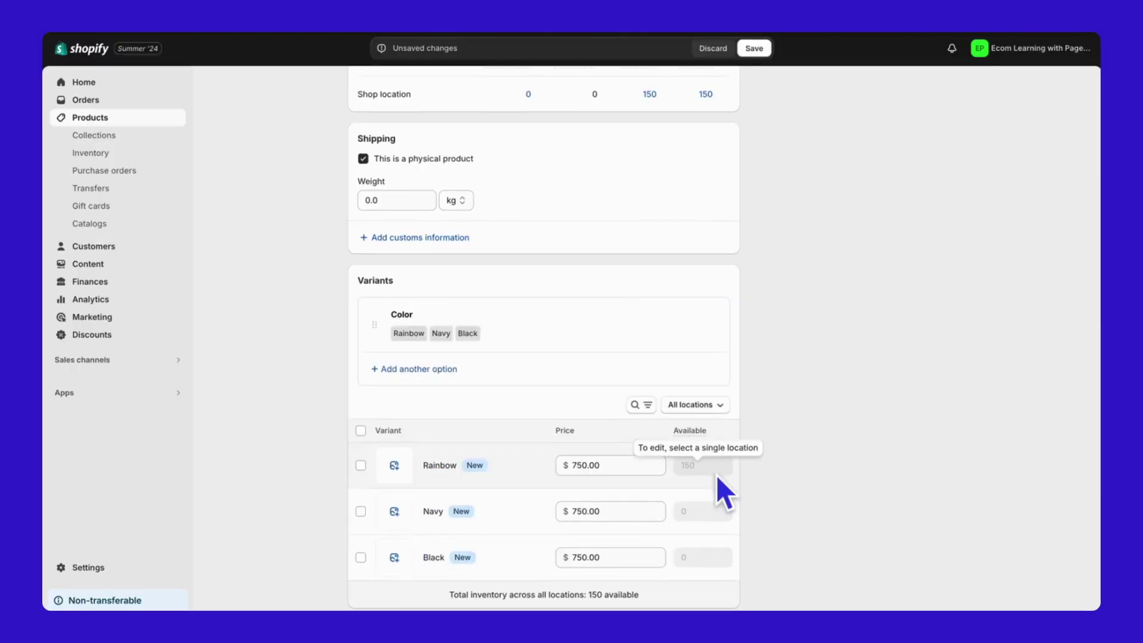
scroll(720, 483, down, 2)
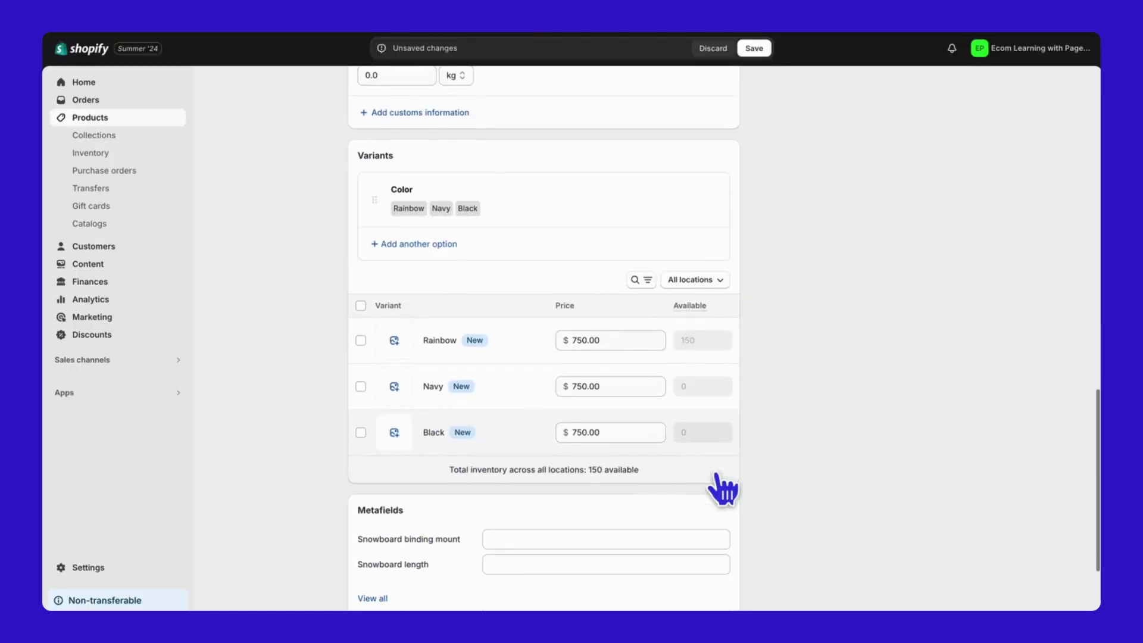
click(397, 344)
click(331, 305)
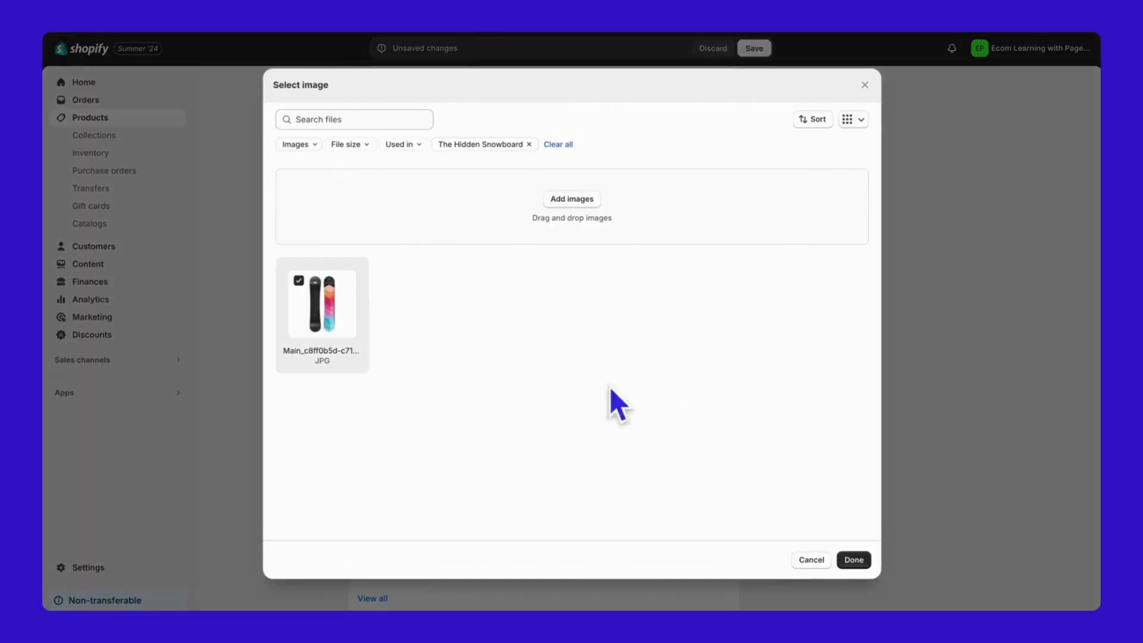
click(855, 561)
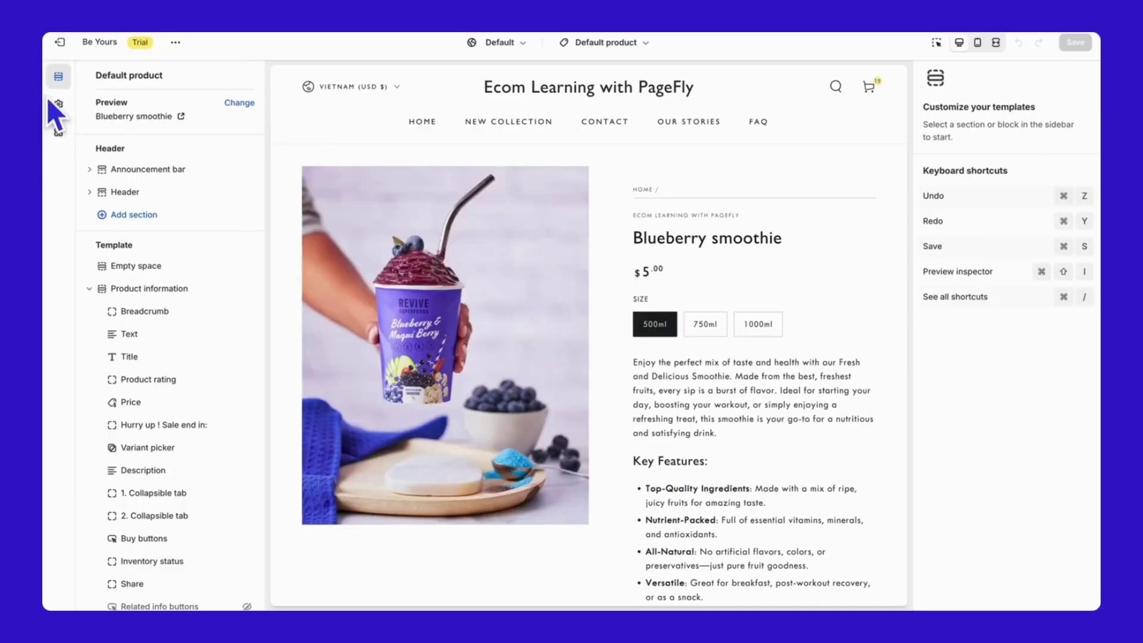
Open the Color swatches configuration in the theme settings and examine its color name and hex code rules
click(58, 104)
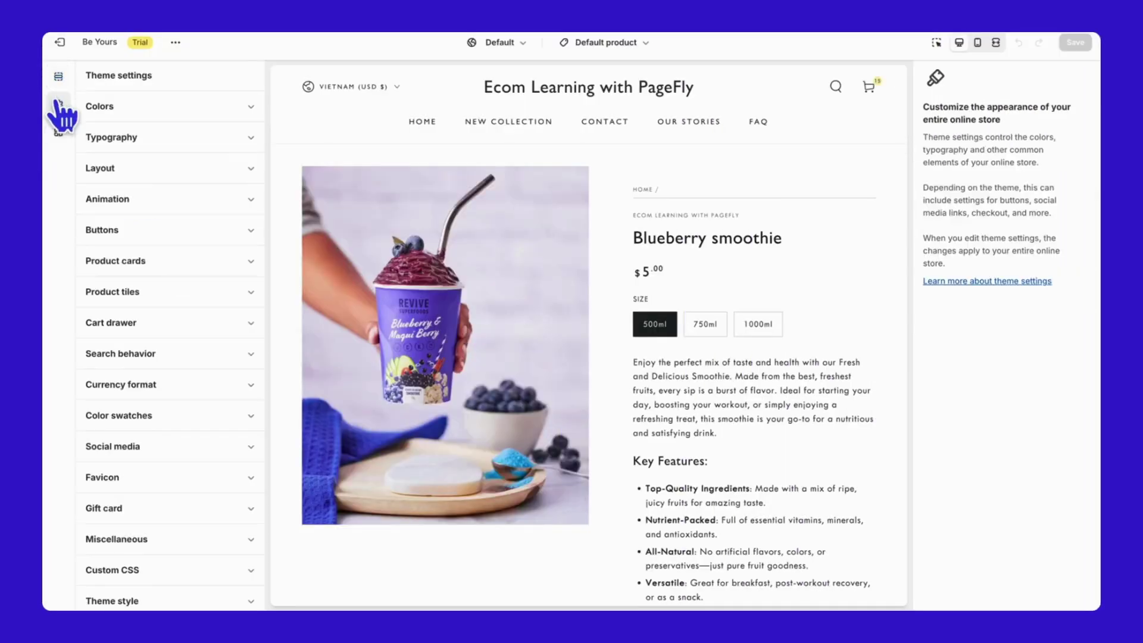
click(164, 415)
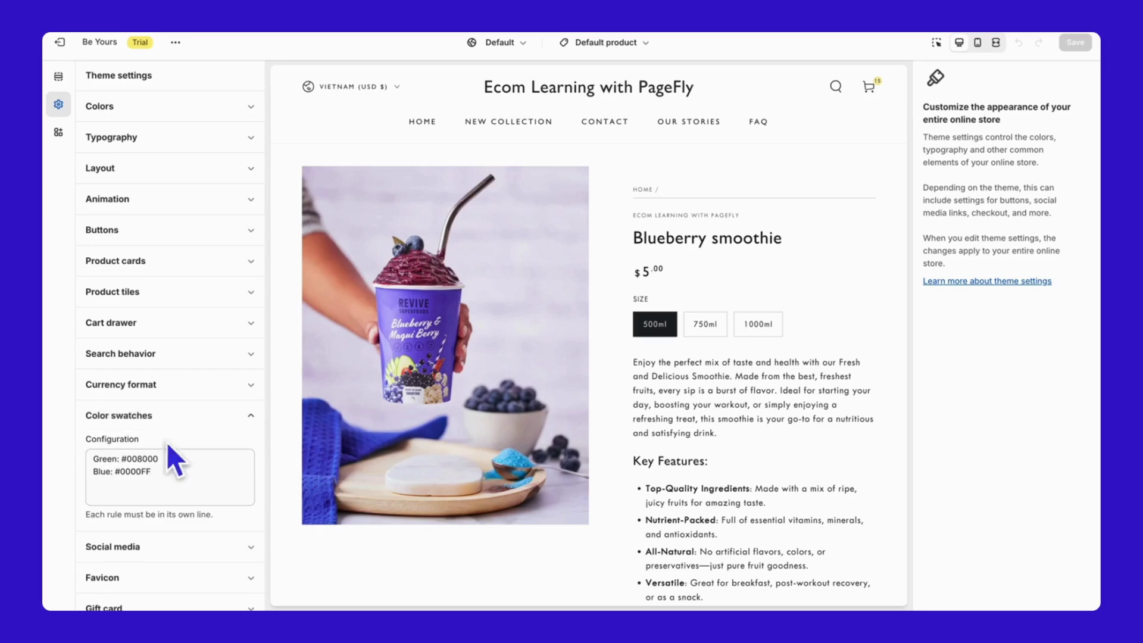
click(174, 477)
key(ctrl+a)
click(173, 477)
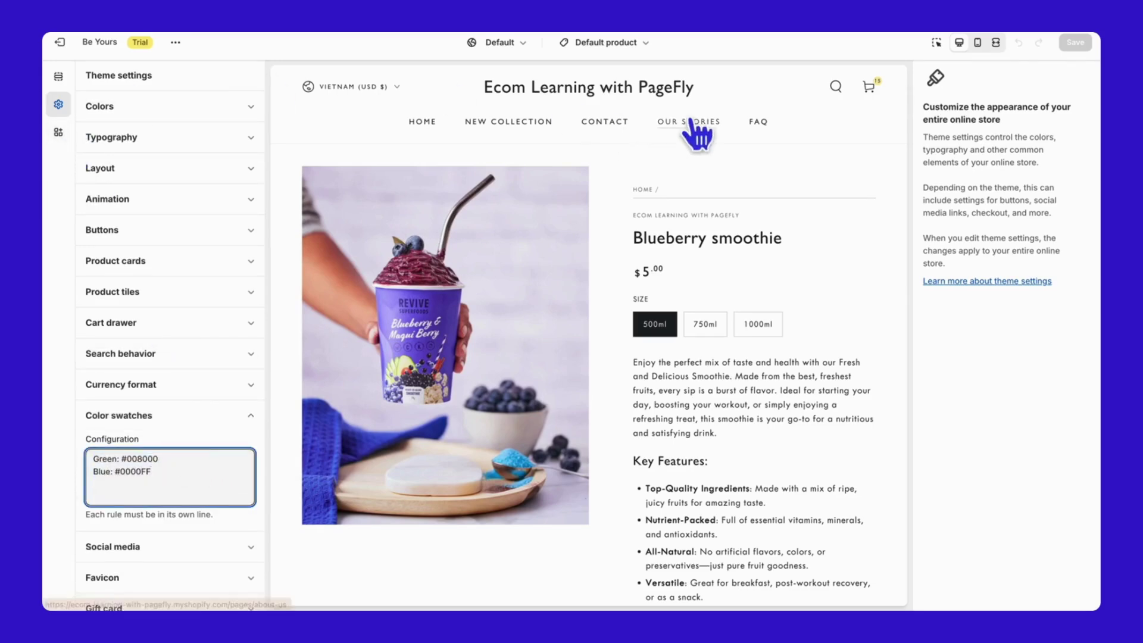
Search the preview products for "com" and change the default product template's preview to The Complete Snowboard
click(58, 76)
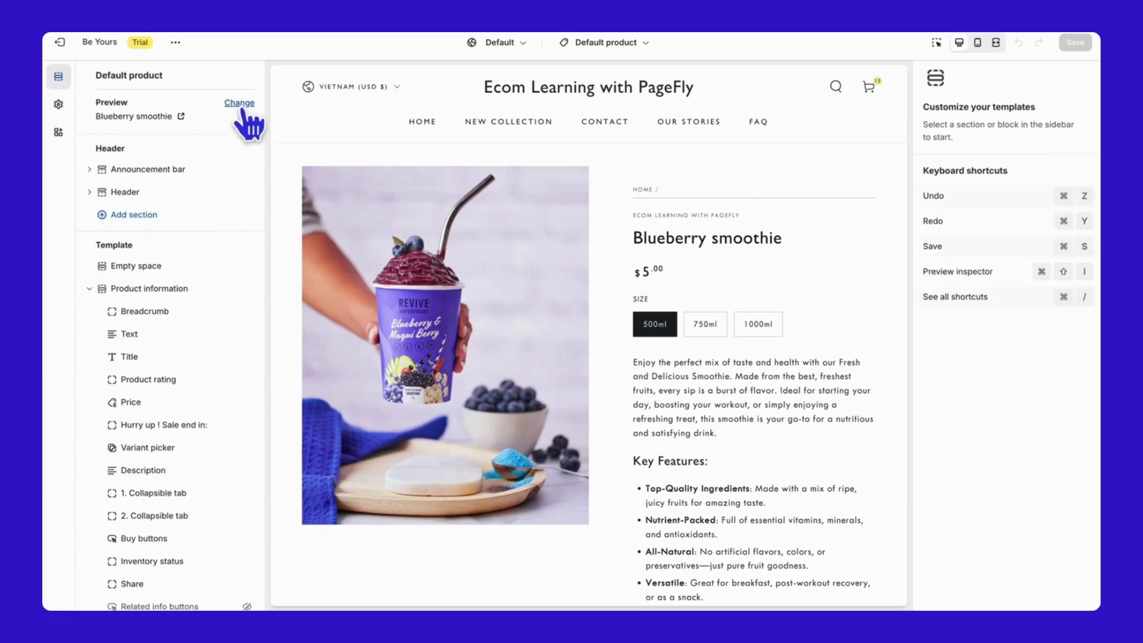
click(244, 113)
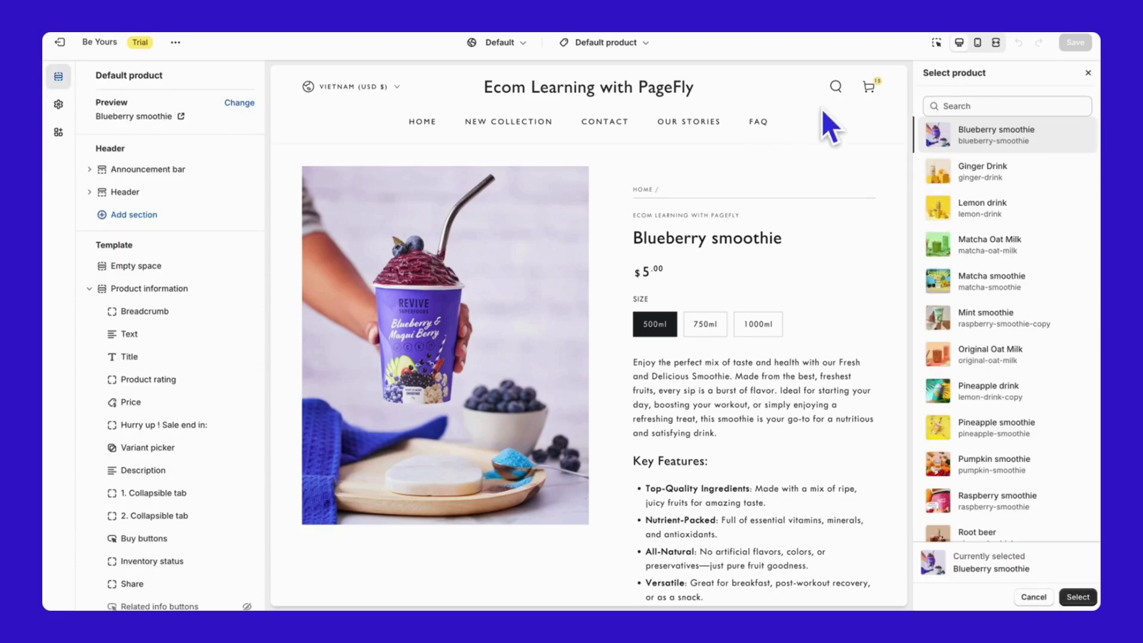
click(977, 102)
text(com)
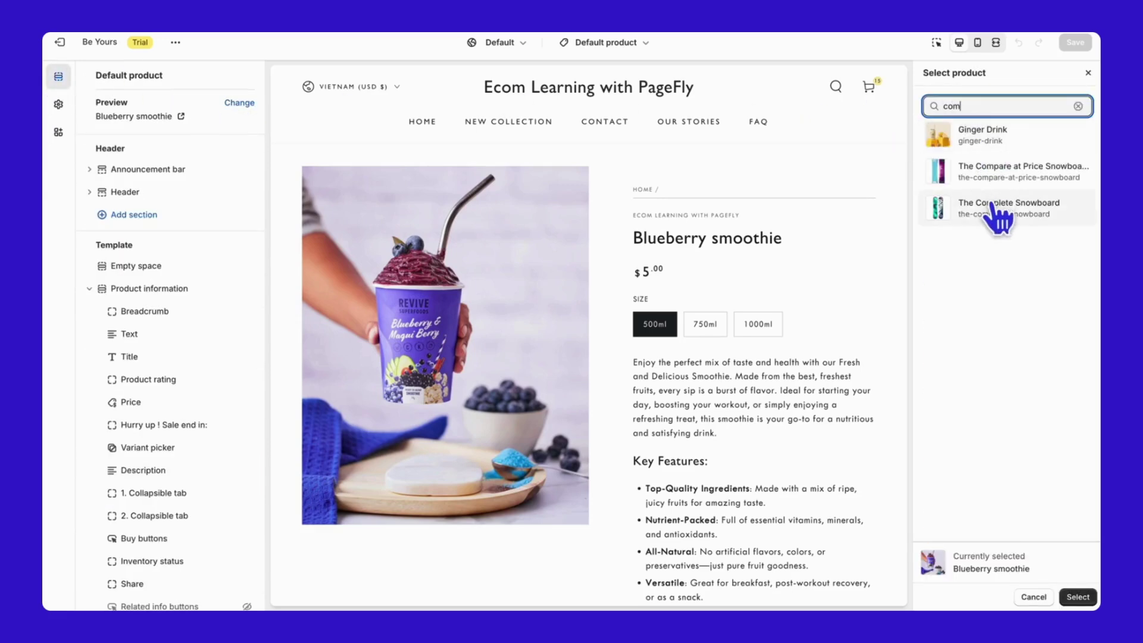
click(993, 215)
click(670, 323)
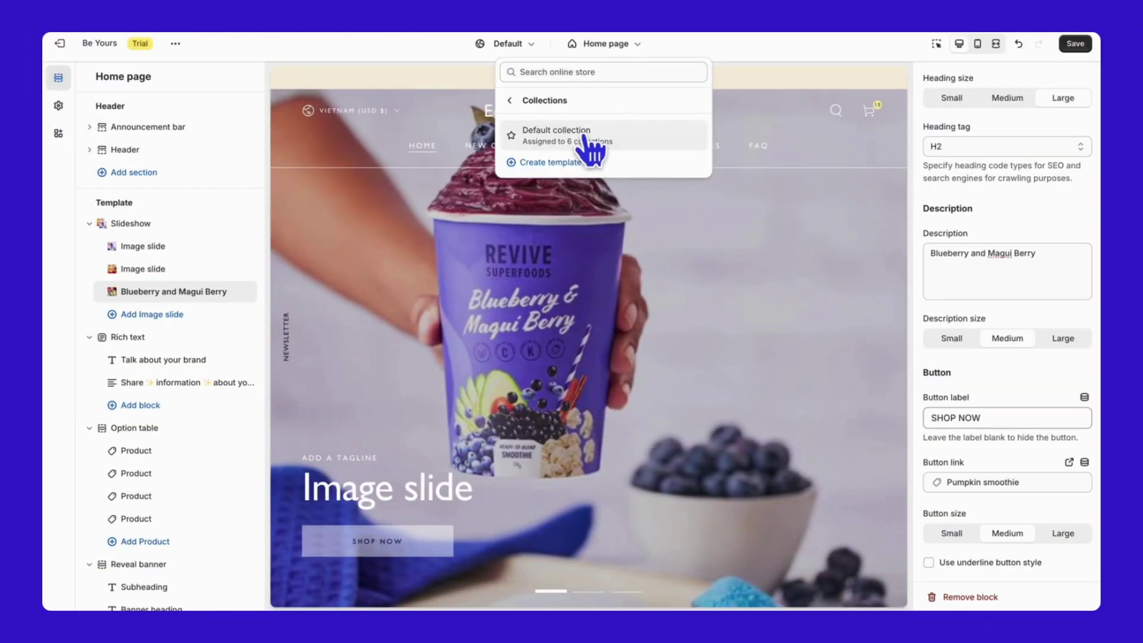
Load the default collection template and examine the Product grid section's settings and the swatches on its product cards
click(581, 136)
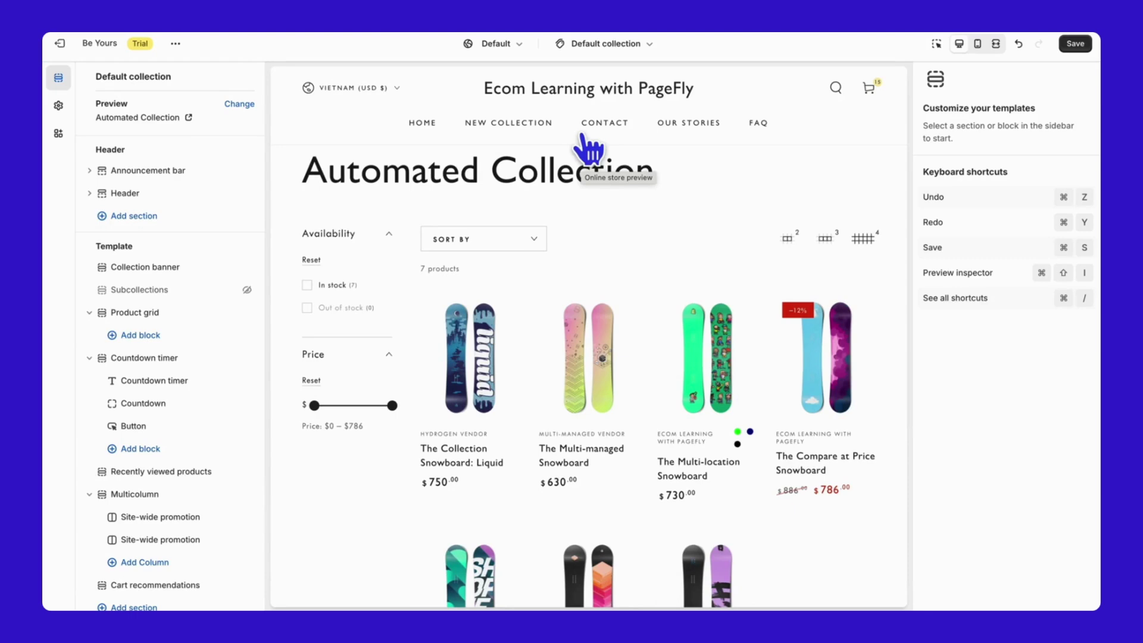
click(133, 316)
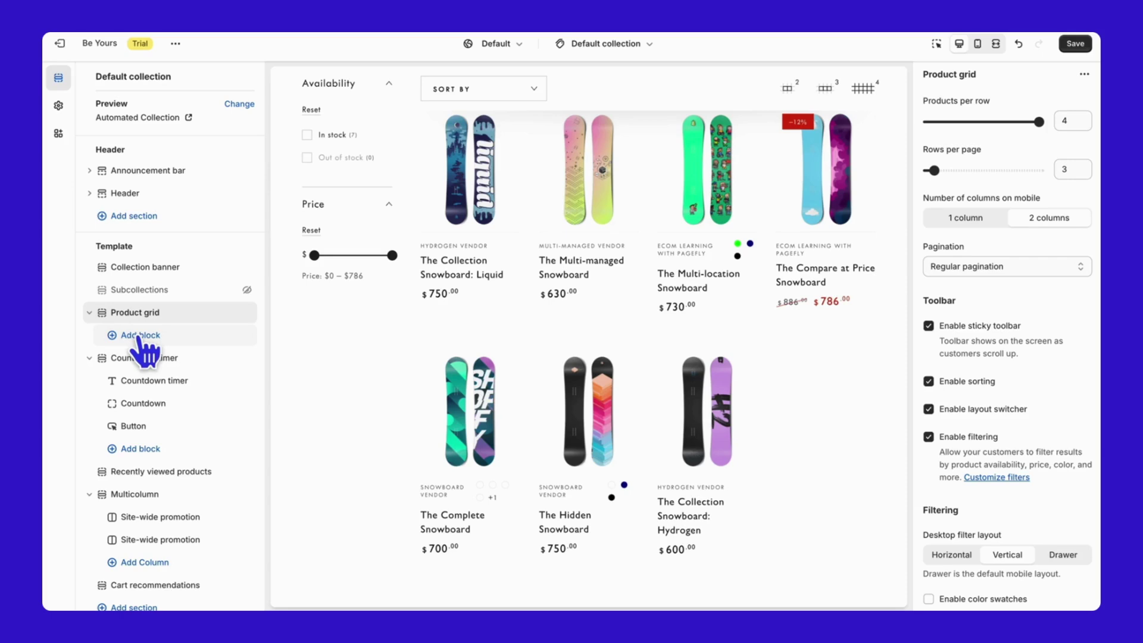
click(463, 94)
click(463, 99)
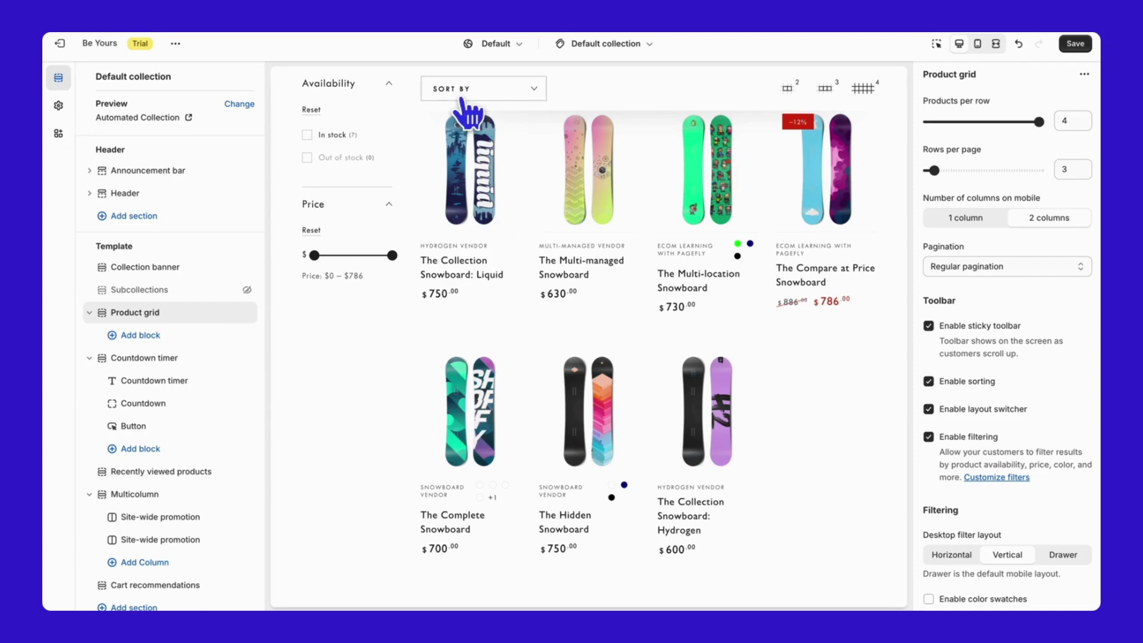
click(145, 338)
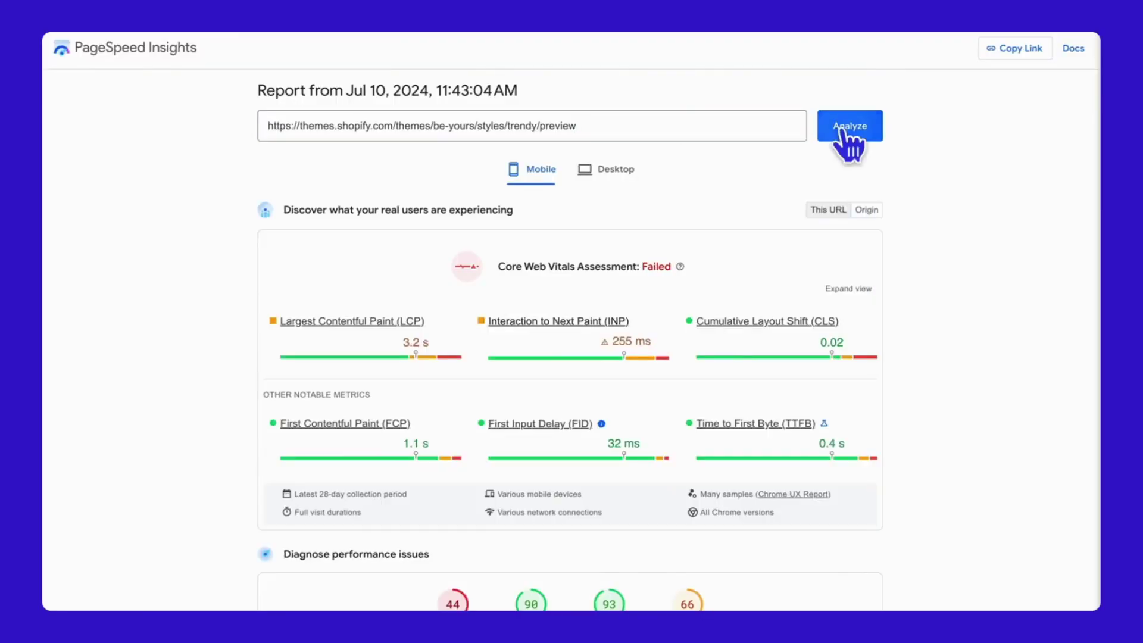
Run a PageSpeed Insights analysis of the Be Yours Trendy preview URL and examine the mobile report
click(845, 130)
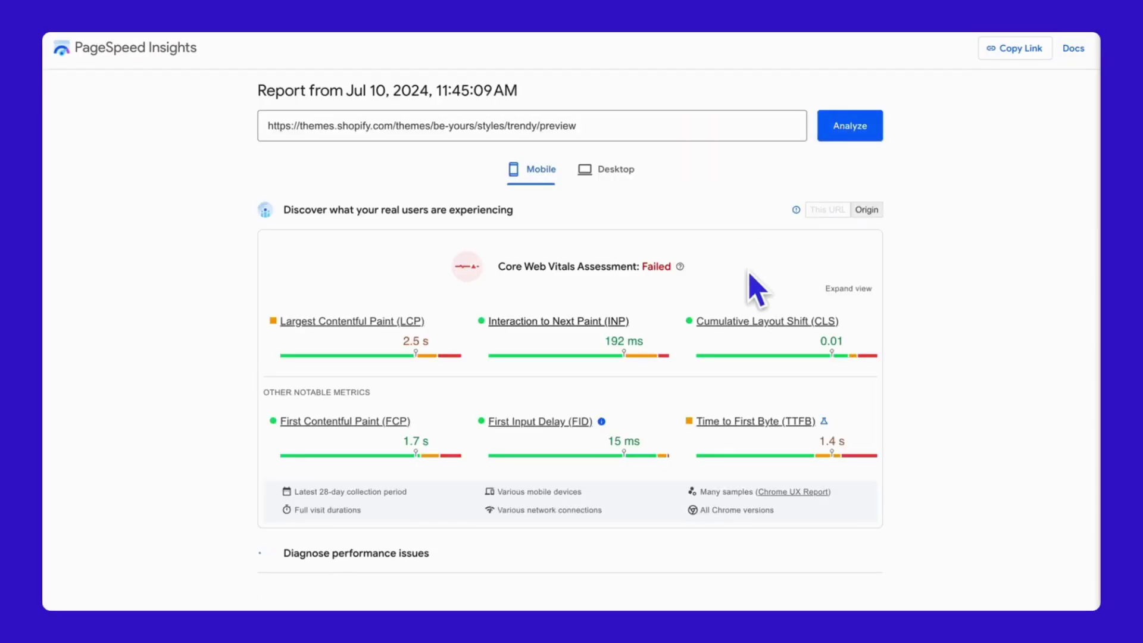
scroll(756, 290, down, 1)
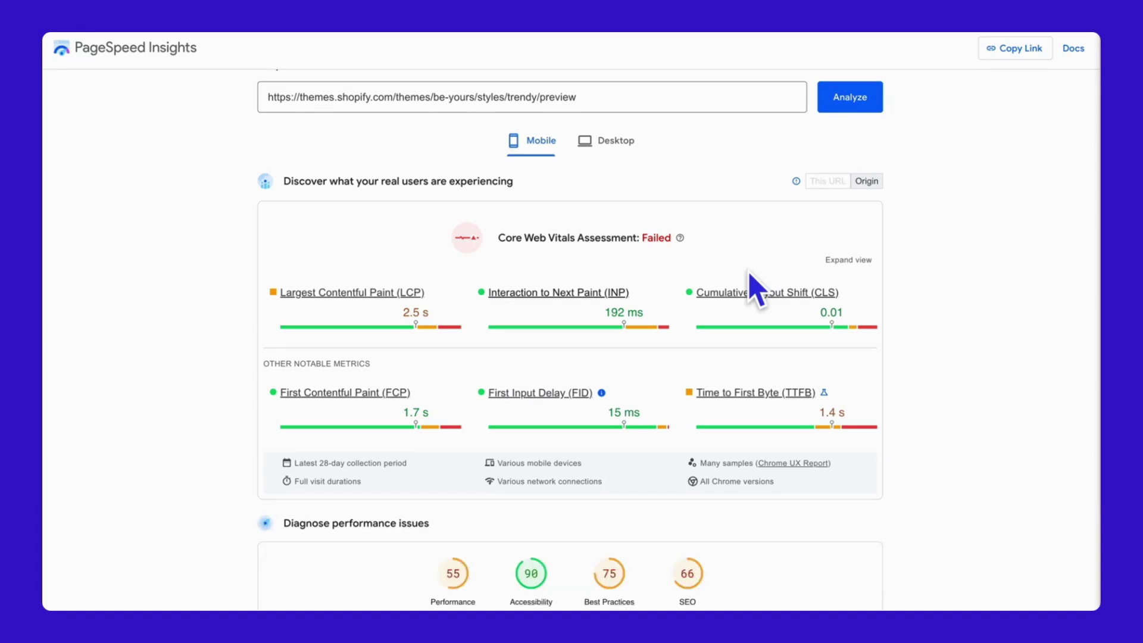
scroll(750, 321, down, 6)
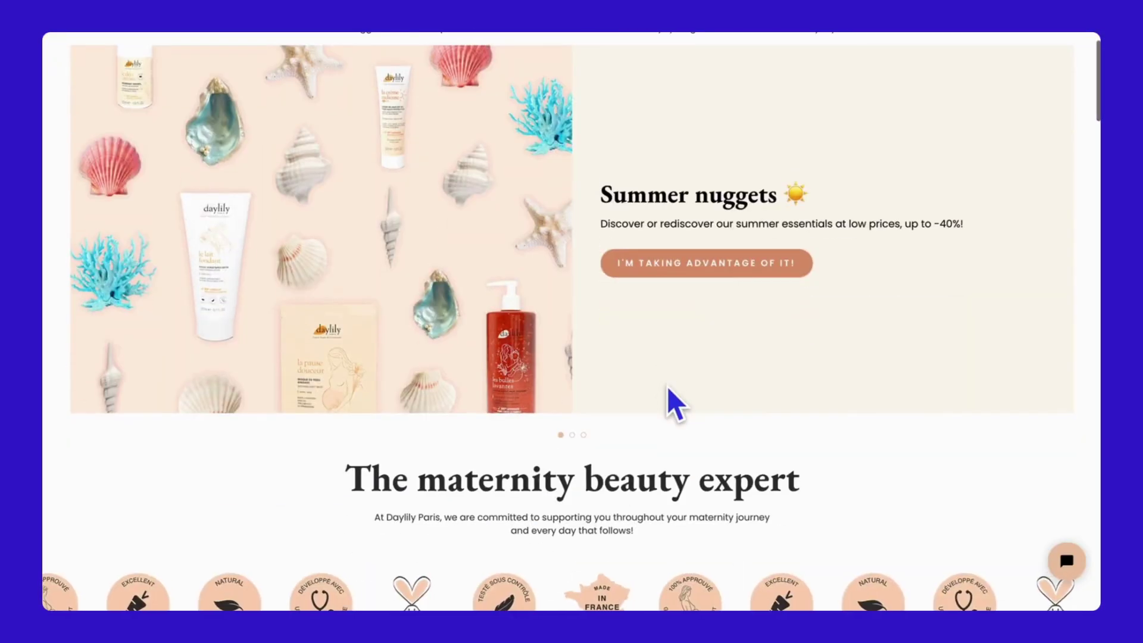
Examine the Daylily Paris store's home page, including its best sellers, needs and boxes sections
scroll(668, 400, down, 10)
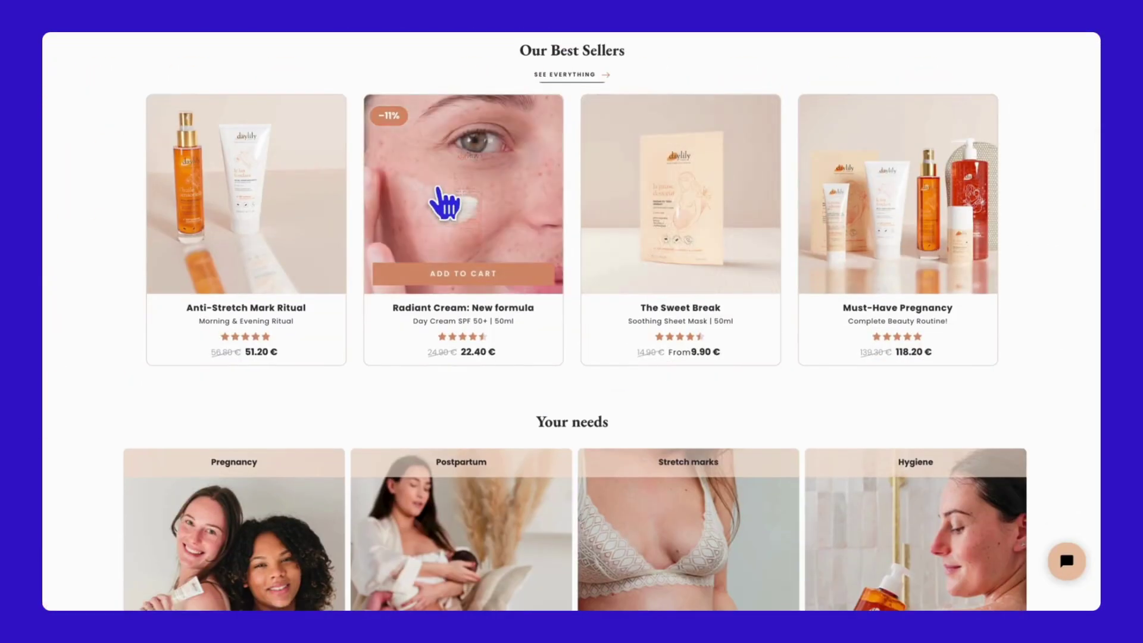
scroll(652, 225, down, 5)
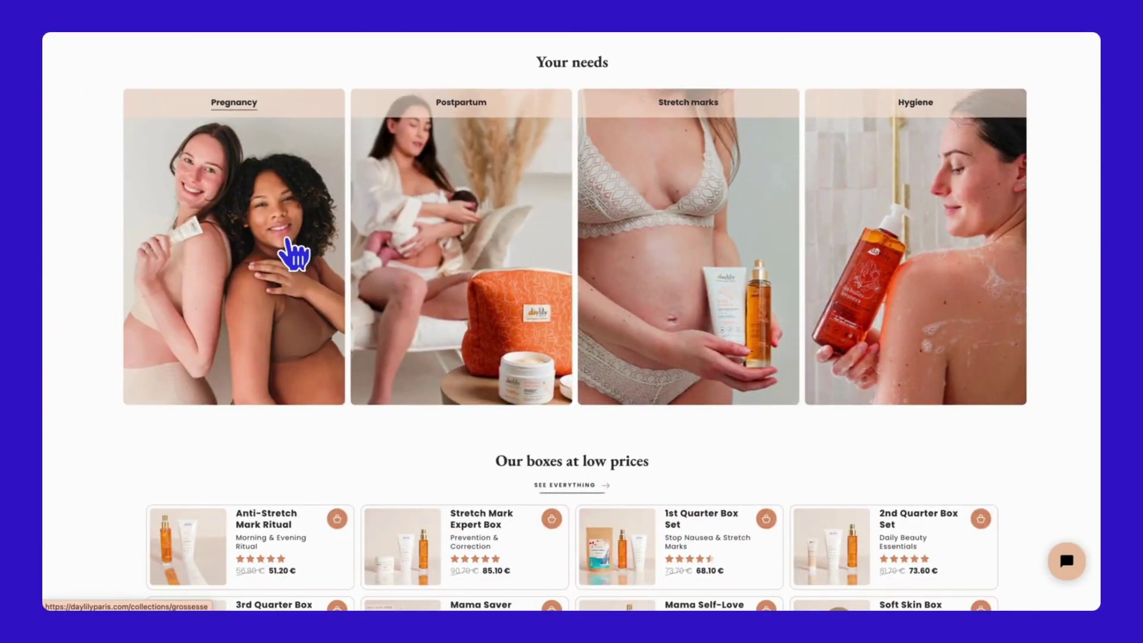